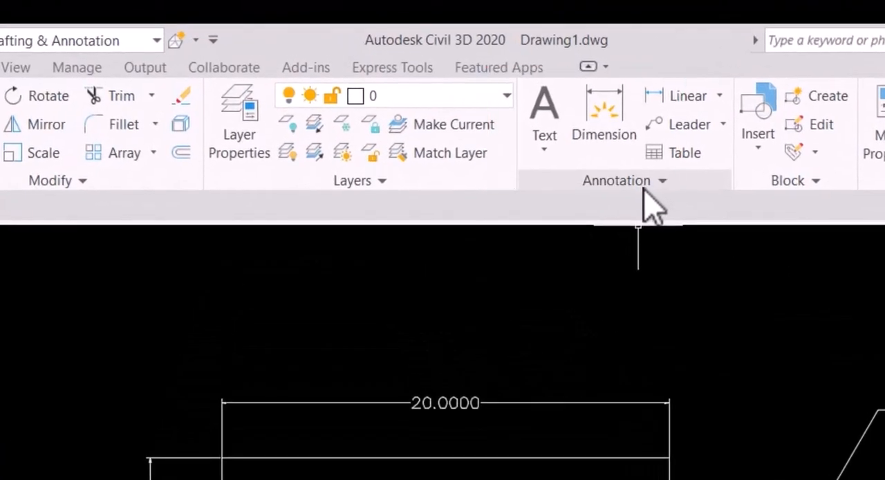
click(642, 182)
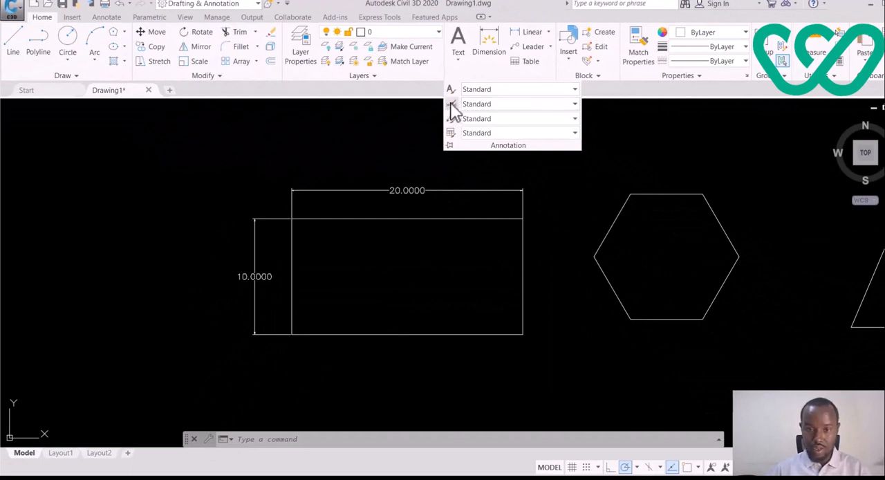
click(452, 105)
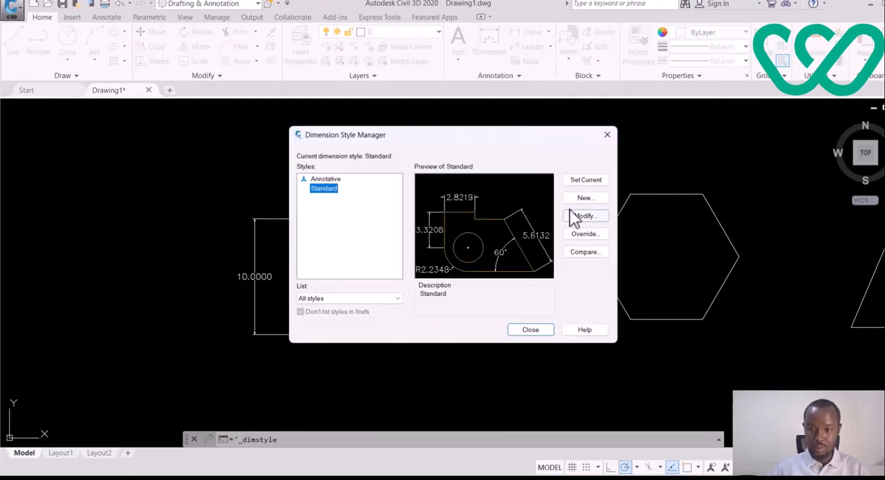
click(613, 134)
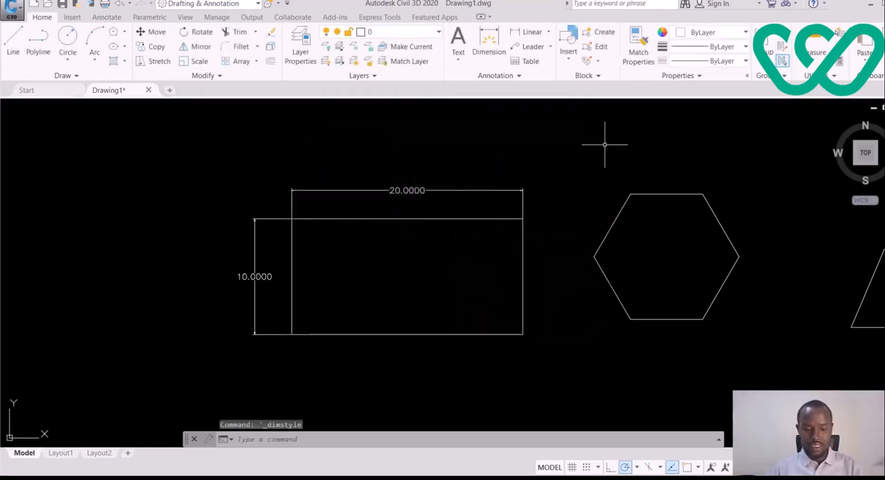
Step: Open the Standard dimension style for modification and bring up its dimension and extension line settings
text(D)
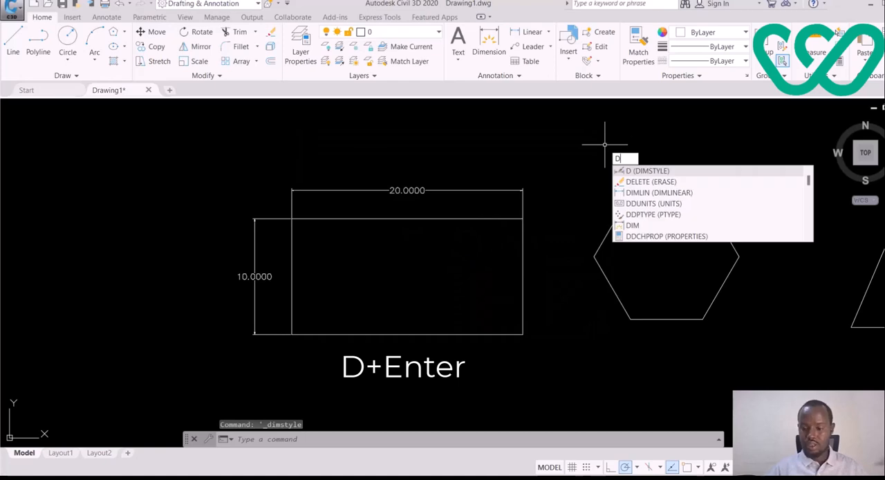
key(Return)
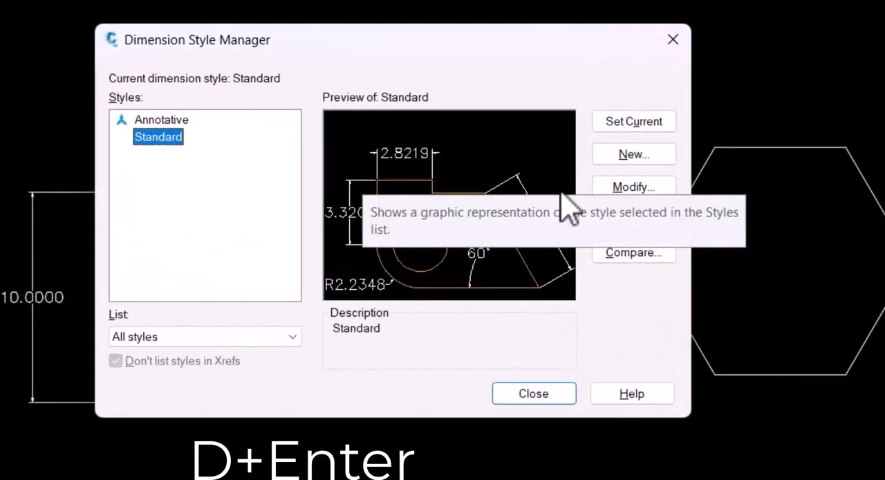
click(633, 191)
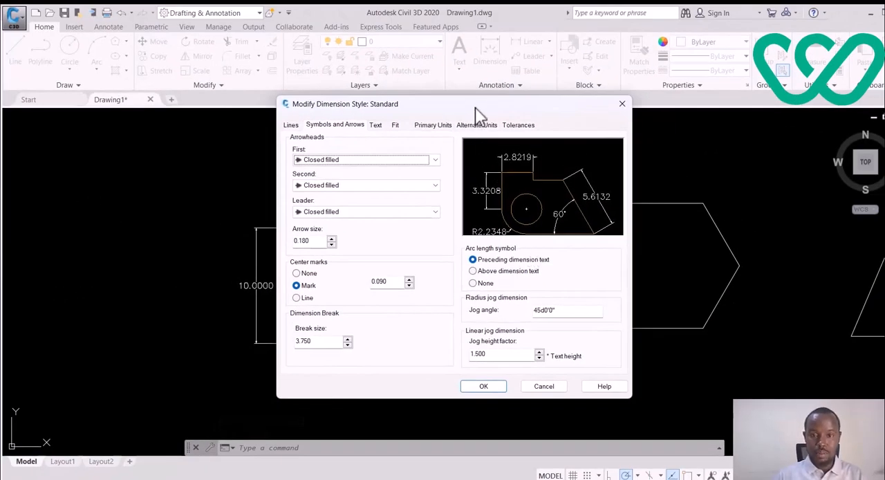
drag(477, 107, 510, 87)
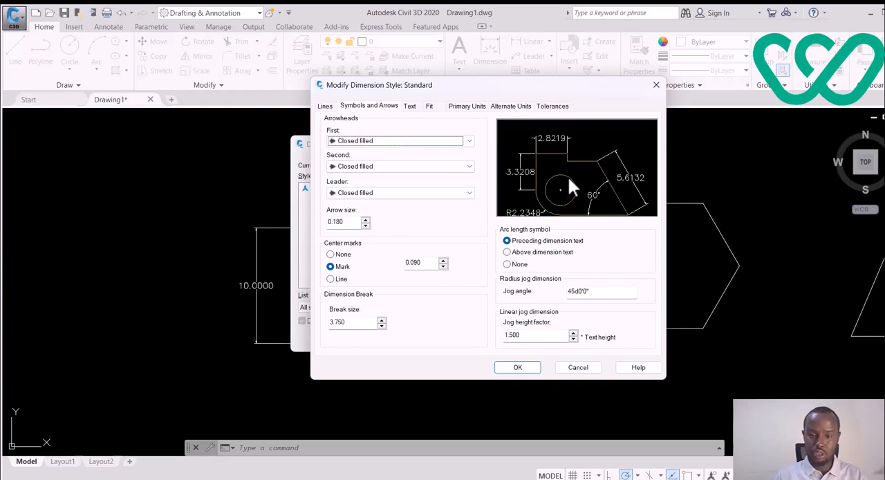
click(326, 107)
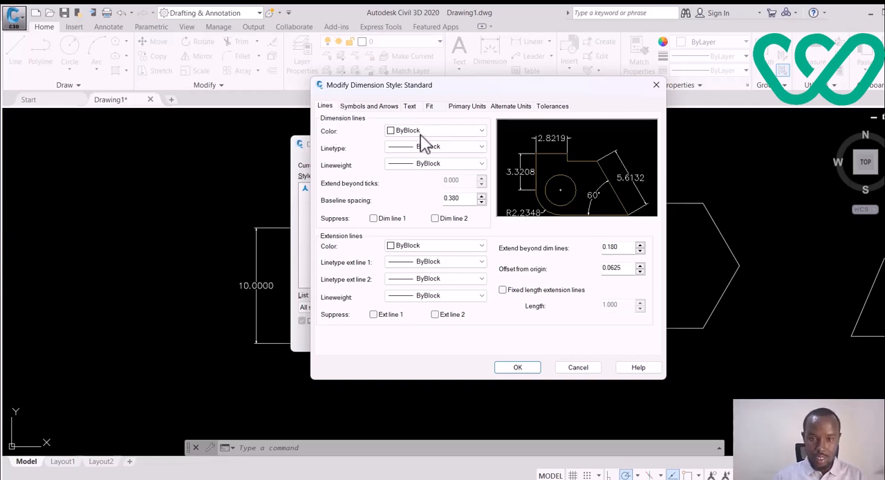
Step: Try red and yellow as the dimension line color and settle on cyan
click(448, 131)
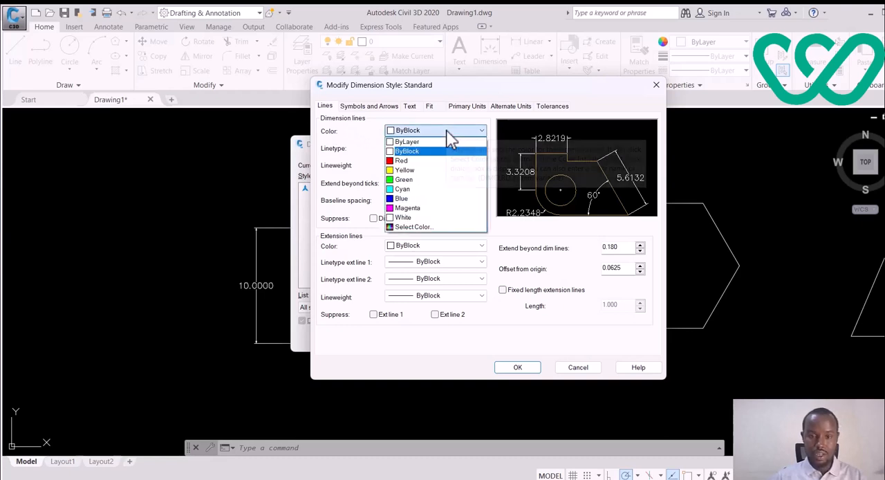
click(430, 160)
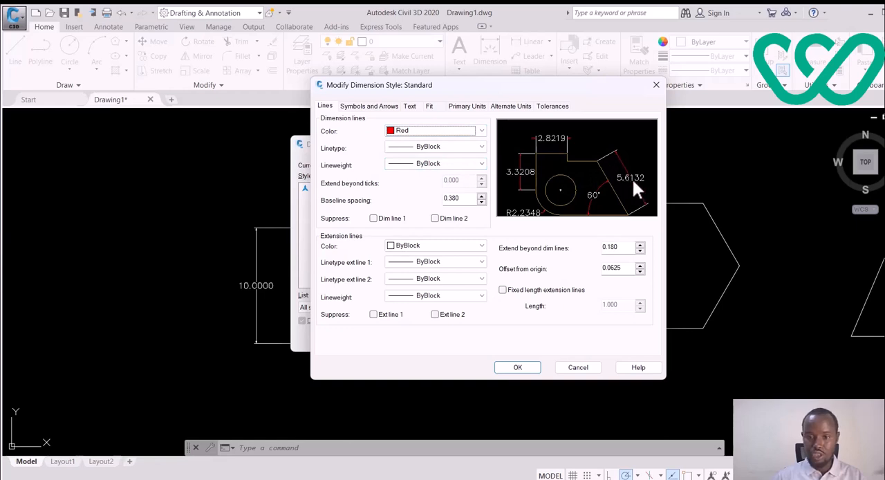
click(464, 131)
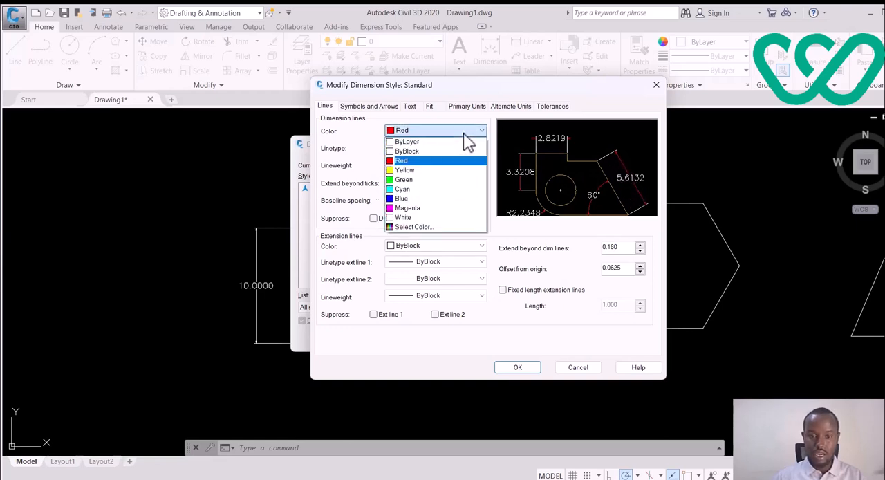
click(429, 170)
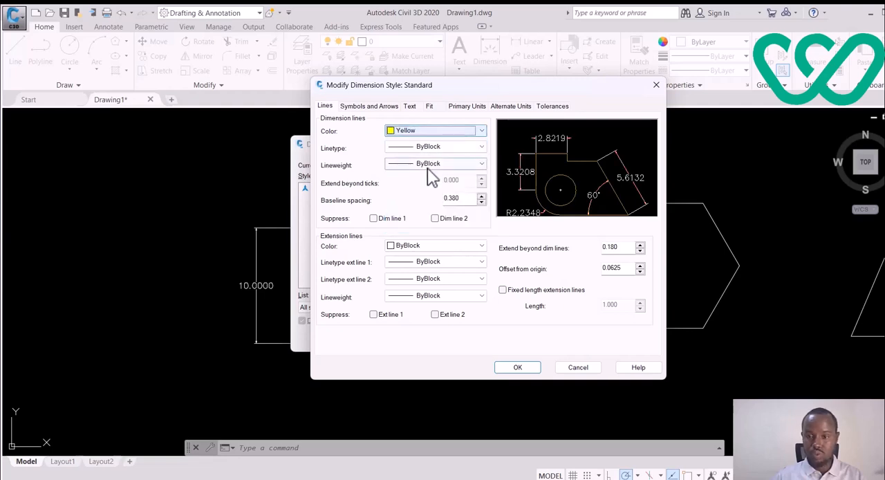
click(482, 130)
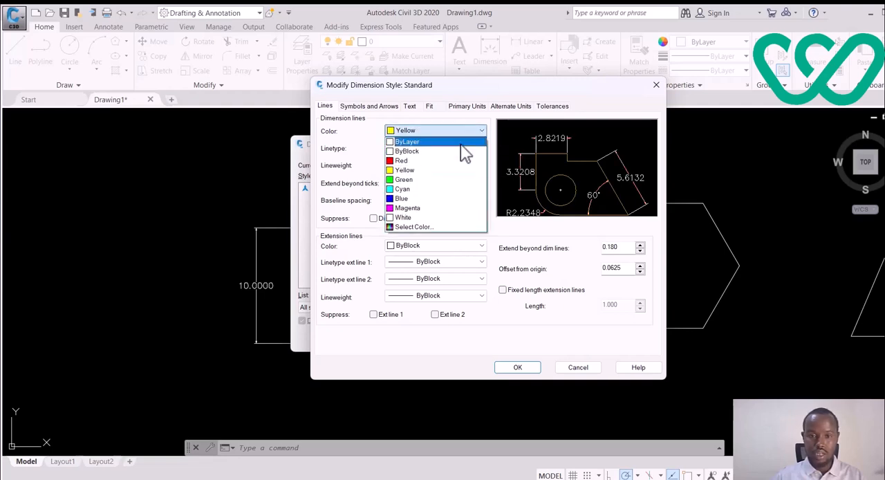
click(424, 189)
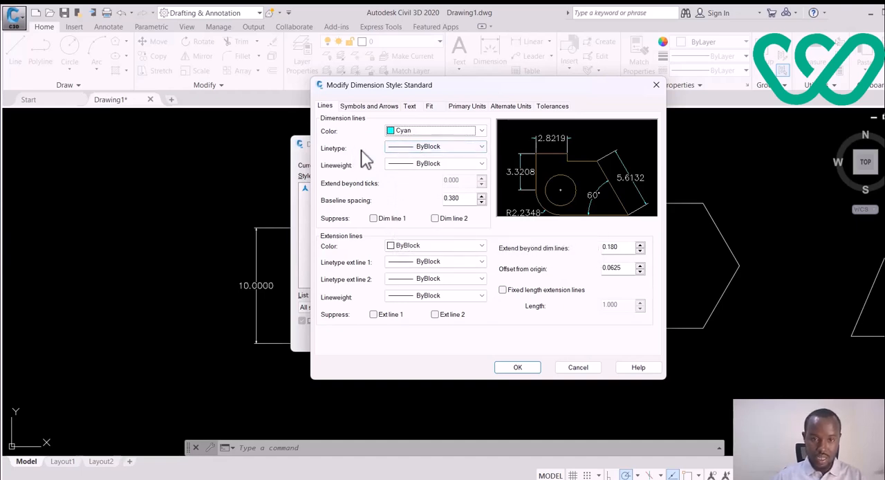
Step: Try the DASHED2 and FENCELINE2 linetypes on the dimension lines and return the linetype to ByBlock
click(462, 155)
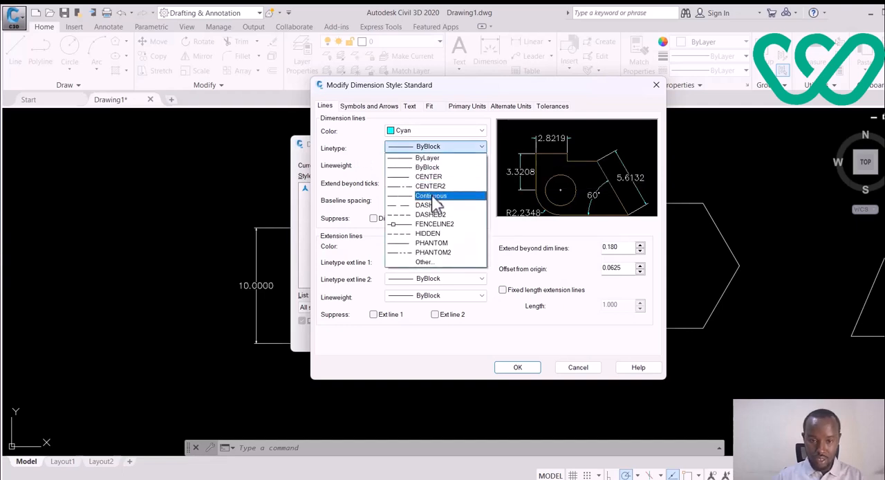
click(430, 215)
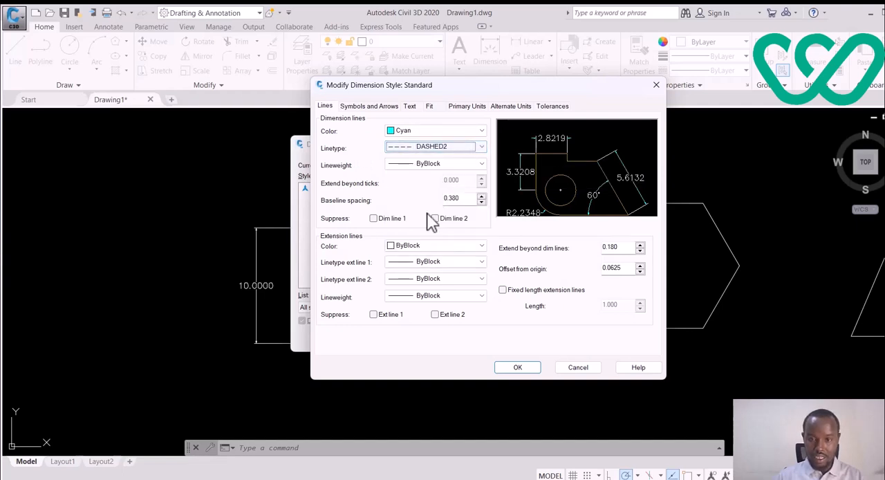
click(449, 151)
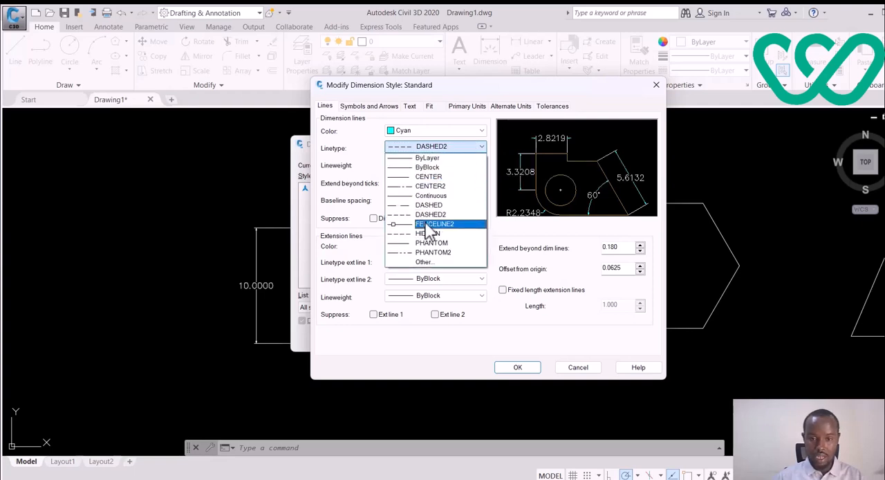
click(428, 224)
click(449, 149)
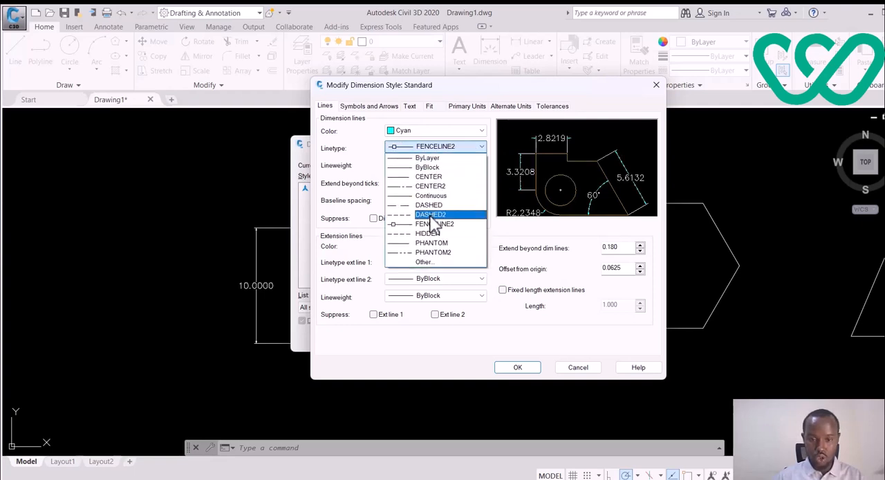
click(433, 168)
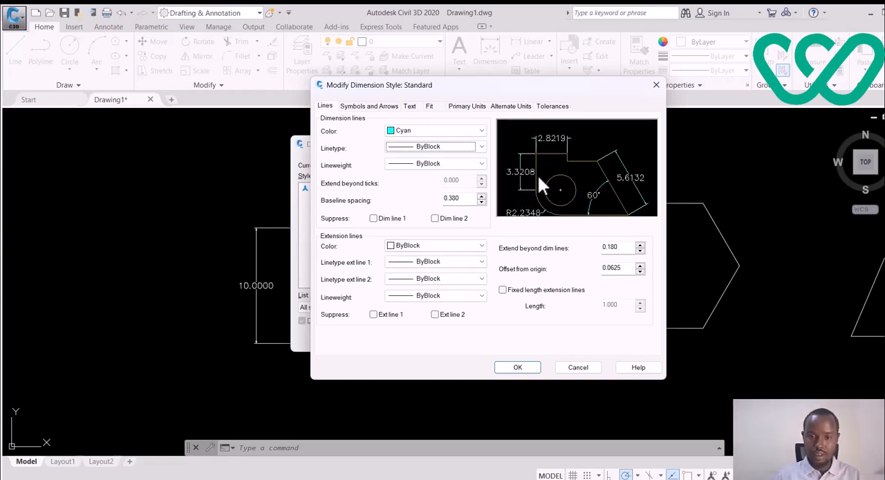
Step: Set the extension line color to green and keep the first extension line's linetype at ByBlock
click(461, 246)
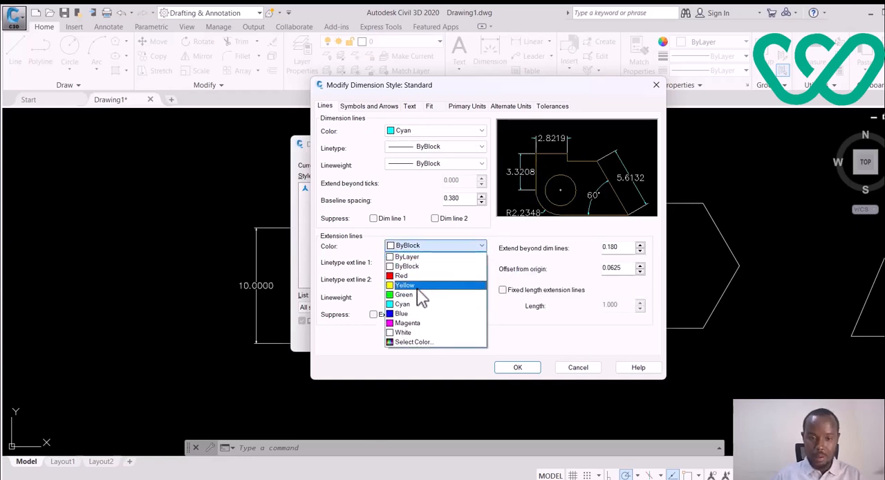
click(422, 294)
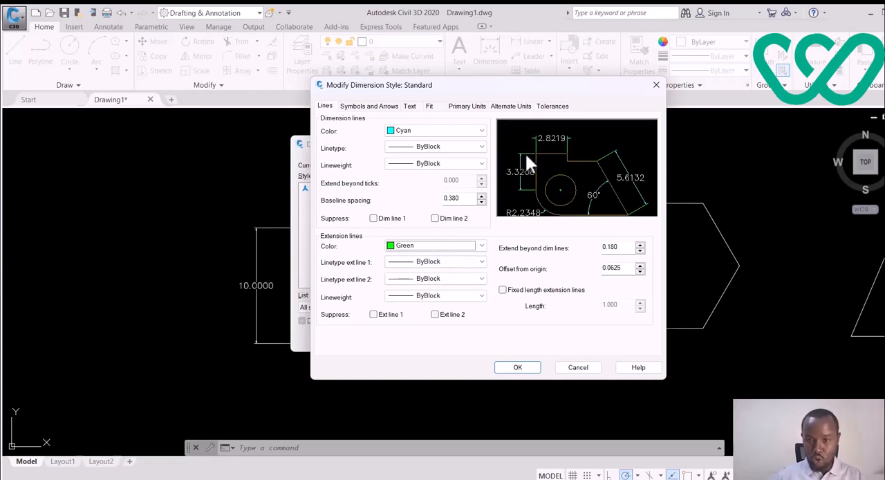
click(467, 264)
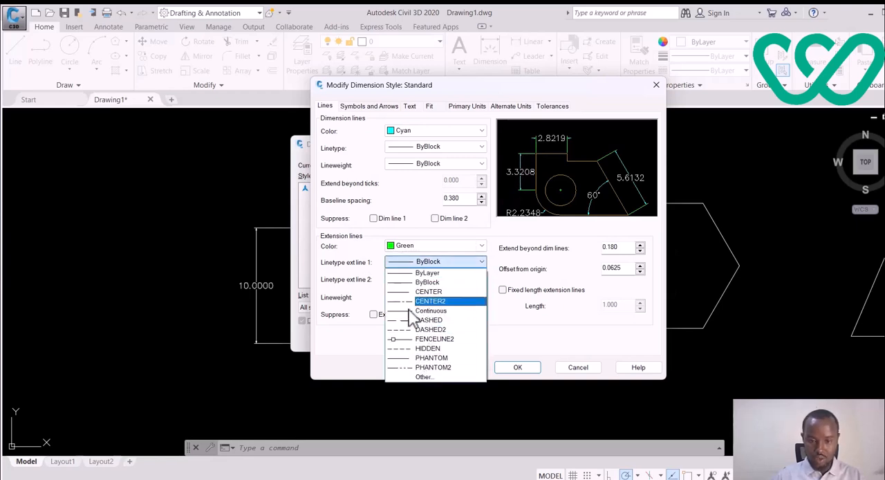
click(433, 257)
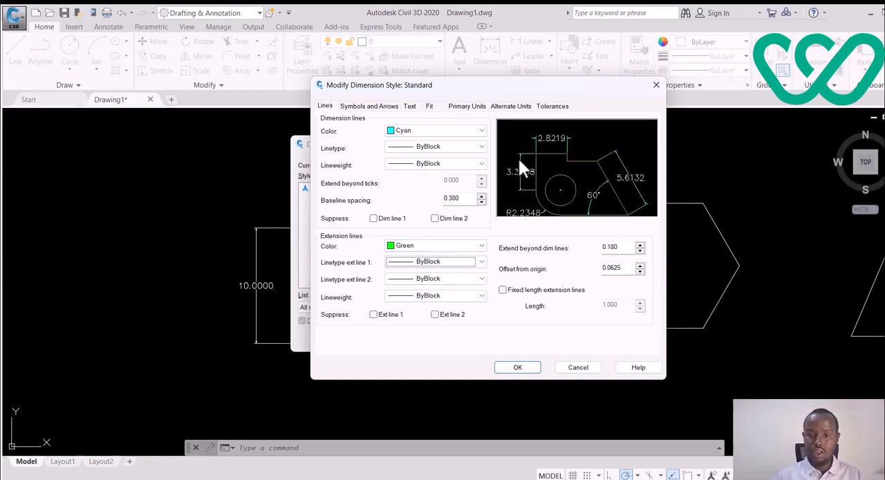
Step: Set both the first and second arrowheads of the dimension style to Architectural tick
click(363, 108)
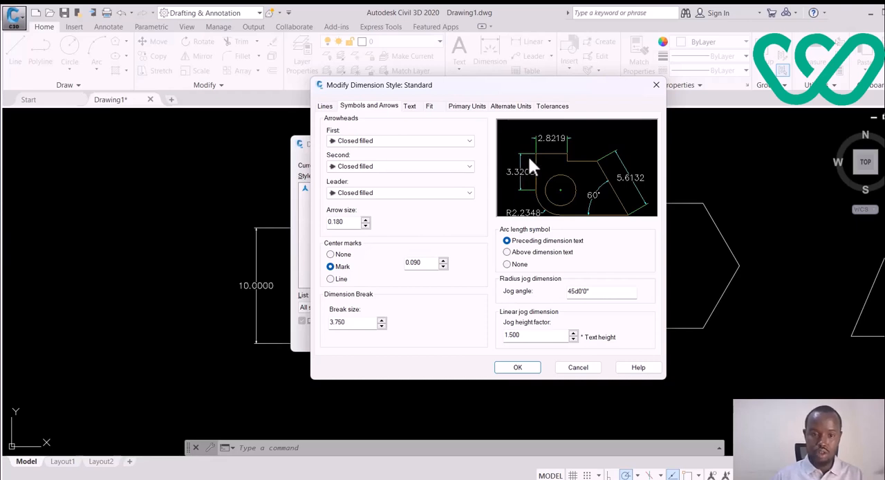
click(390, 142)
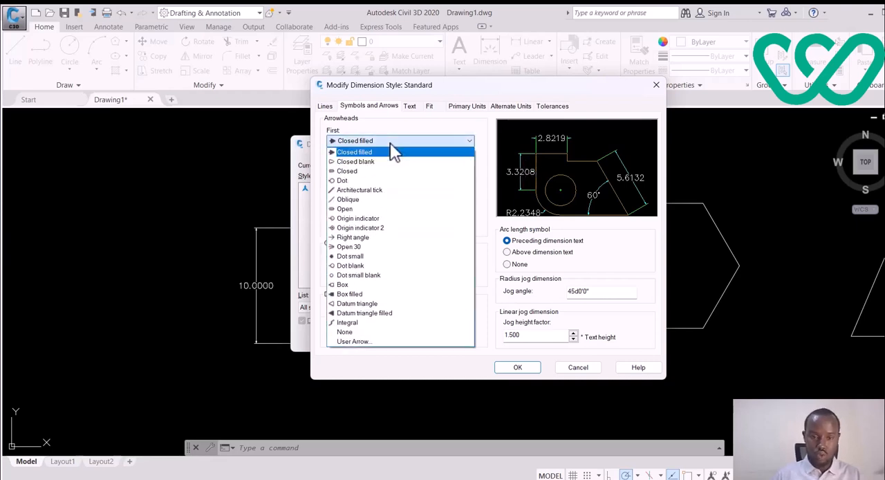
click(361, 191)
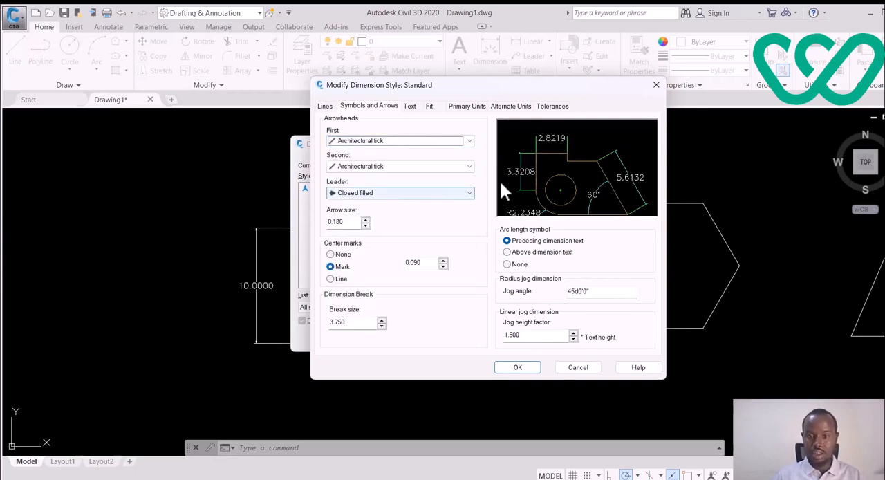
click(409, 143)
click(379, 154)
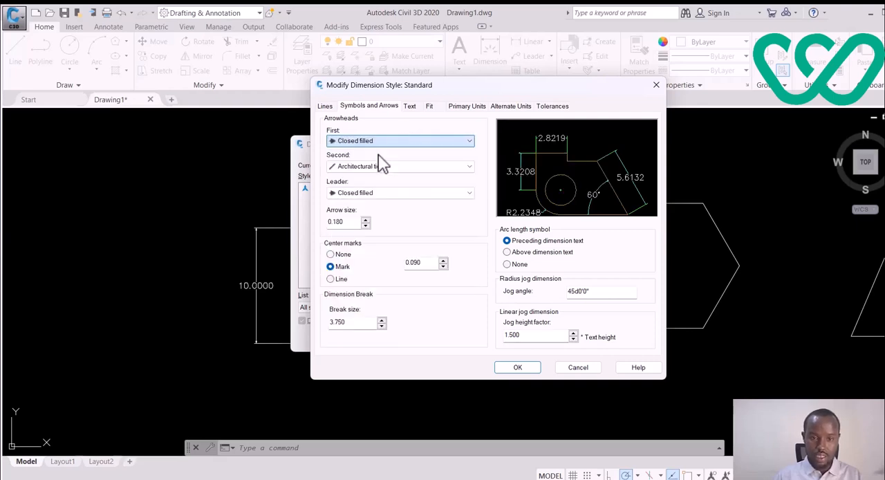
click(433, 147)
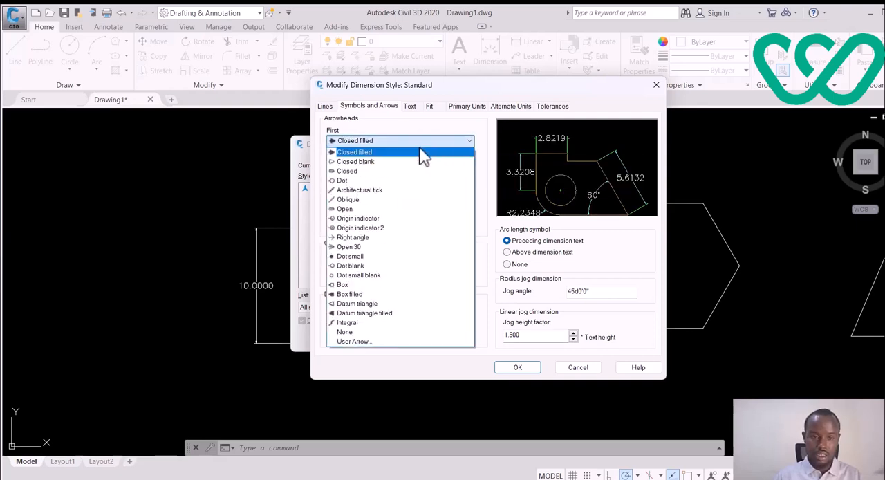
click(379, 191)
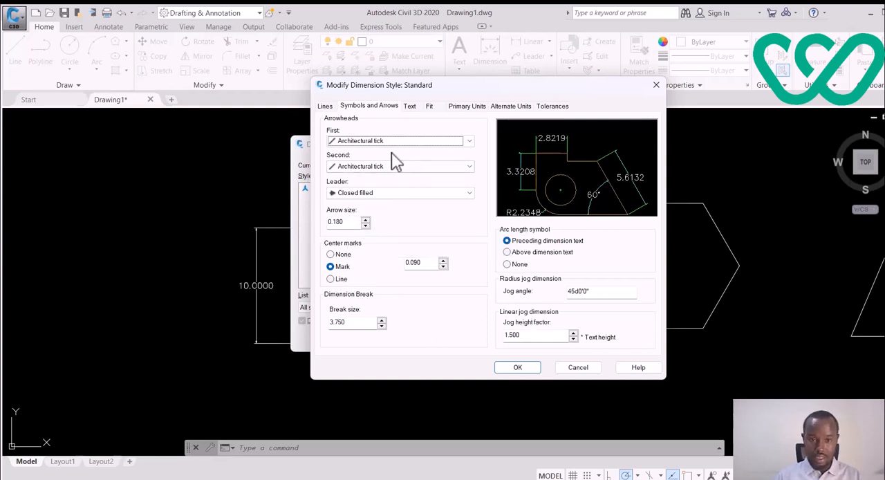
Step: Keep the Standard text style for the dimension text and set the text color to magenta
click(409, 106)
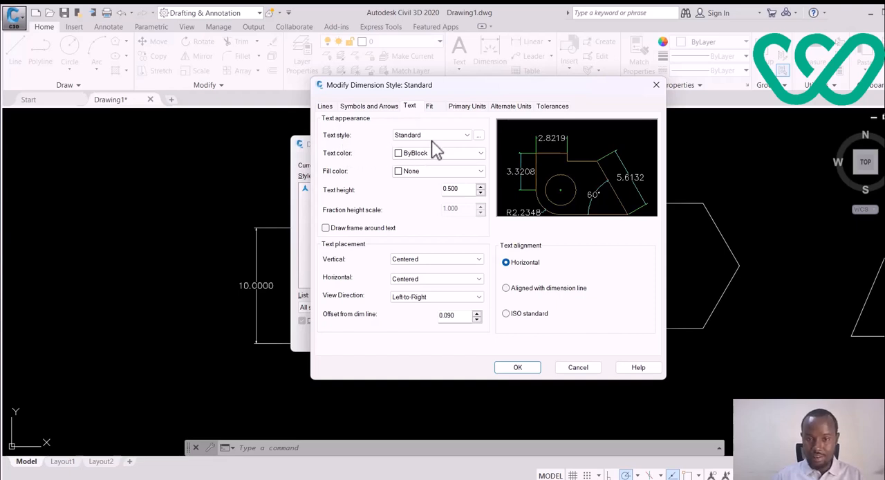
click(464, 135)
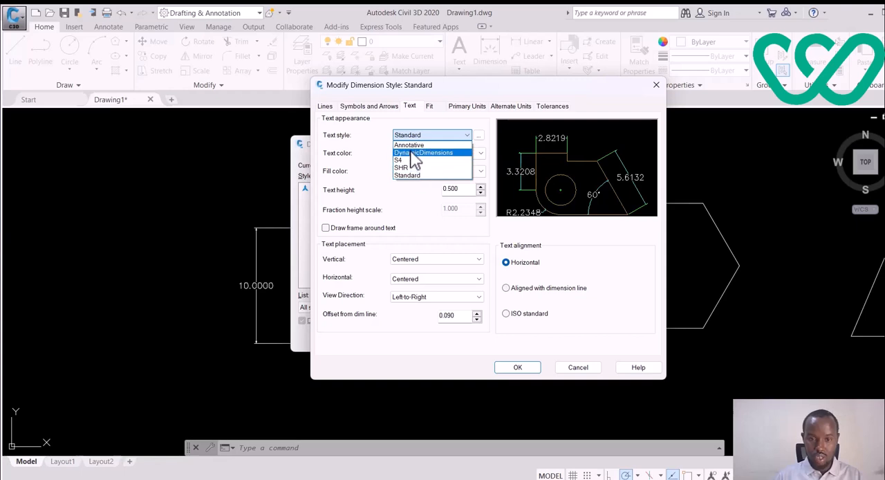
click(408, 175)
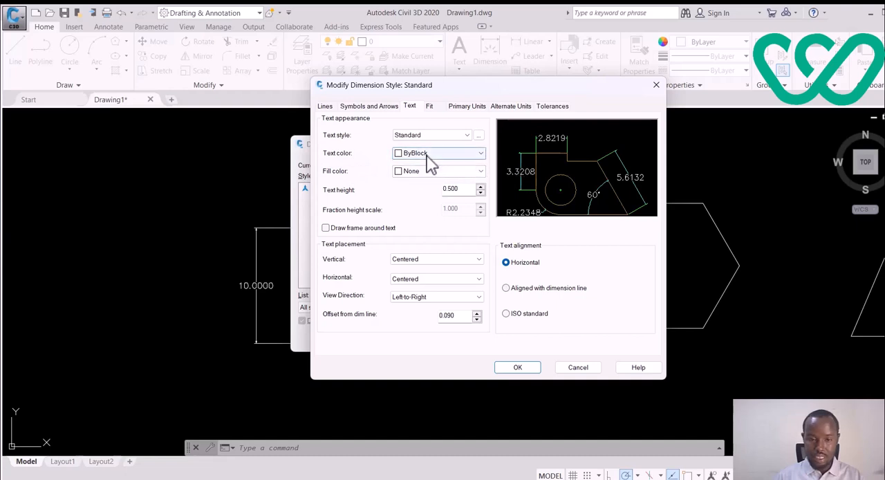
click(457, 155)
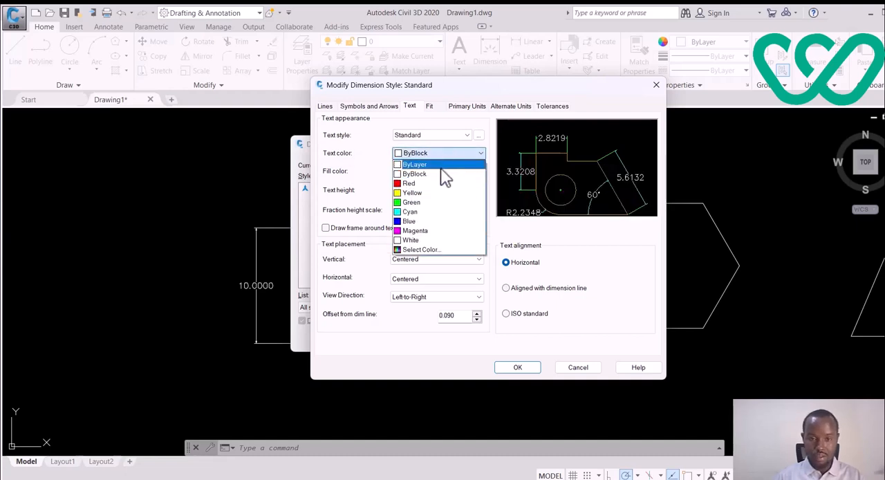
click(425, 231)
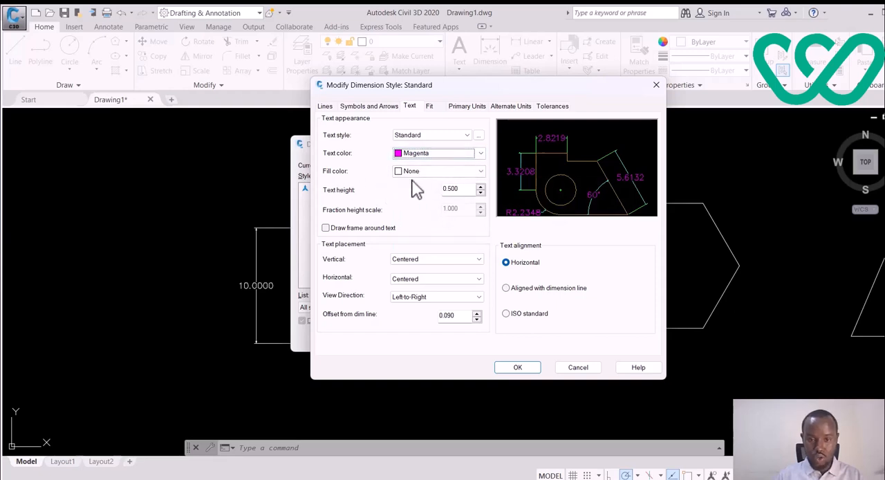
Step: Set the dimension text's fill color to cyan and raise the text height to 0.635
click(461, 174)
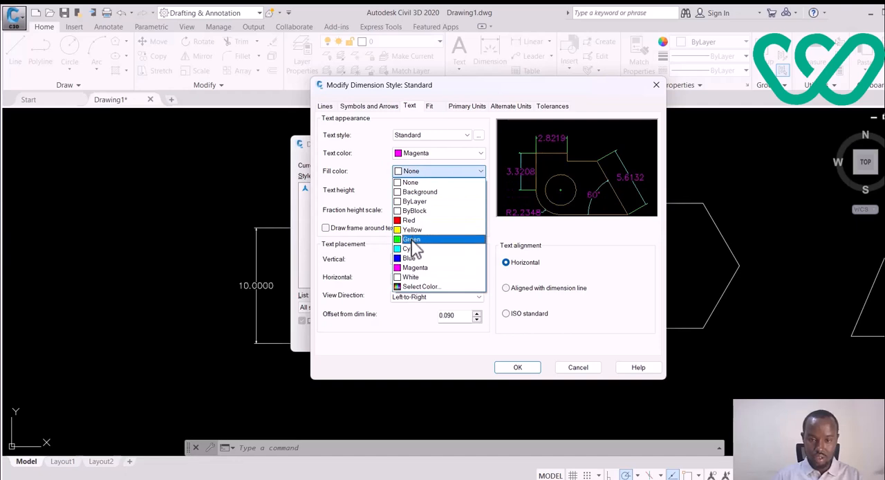
click(412, 248)
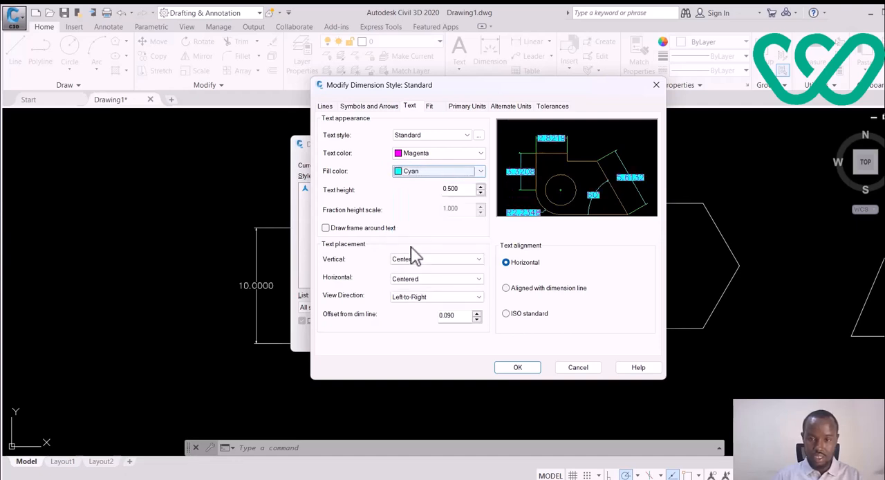
click(481, 187)
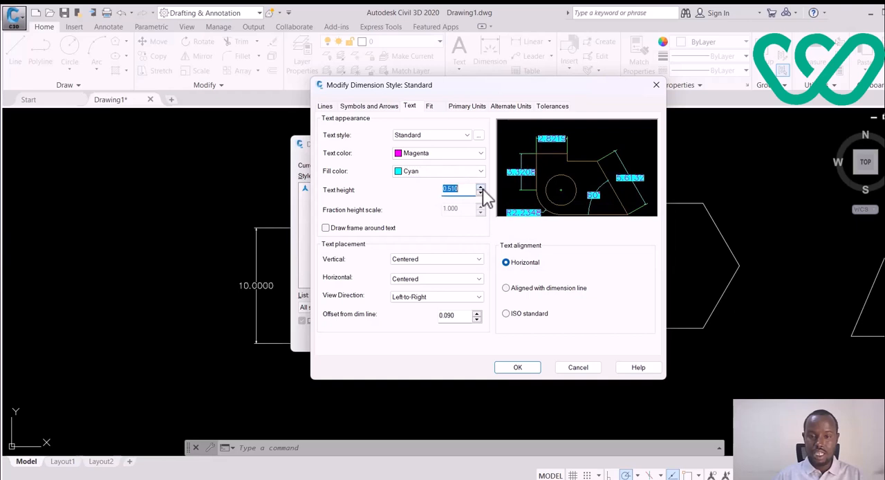
click(480, 187)
click(481, 187)
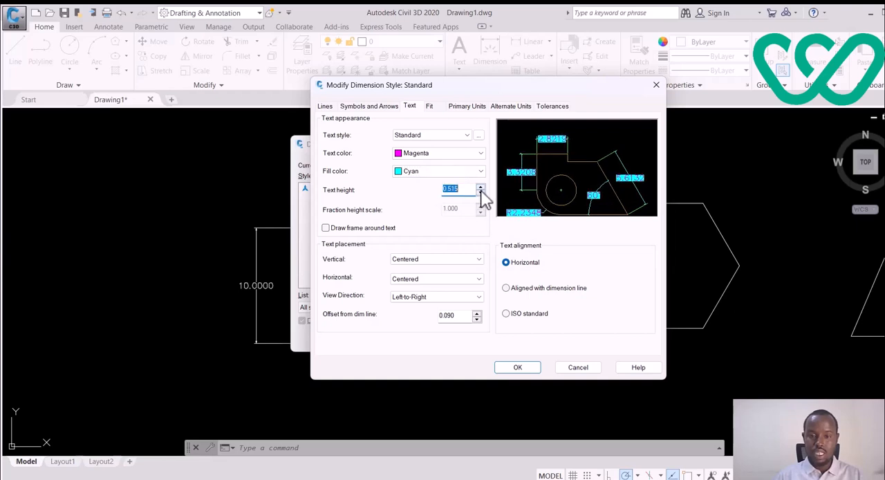
click(480, 187)
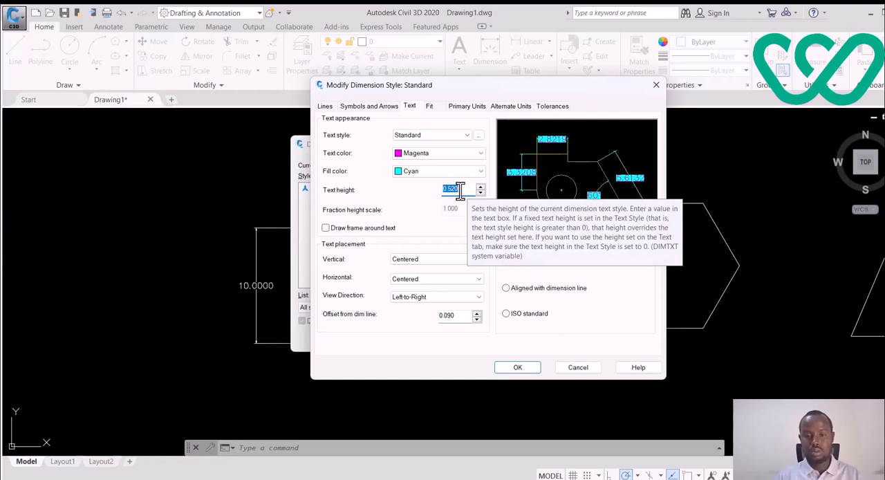
click(480, 187)
click(480, 187)
click(481, 187)
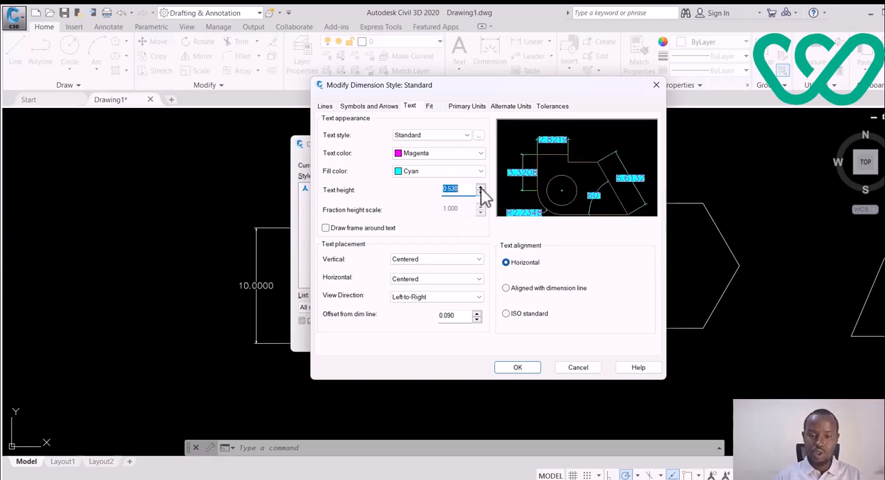
click(481, 186)
click(481, 187)
click(481, 187)
click(480, 187)
click(481, 187)
click(481, 187)
click(480, 187)
click(481, 187)
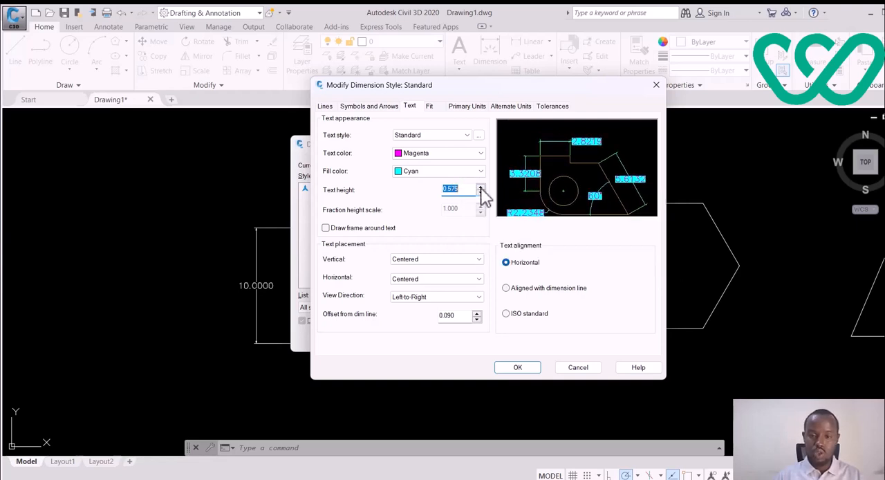
click(481, 187)
click(481, 186)
click(481, 187)
click(480, 186)
click(481, 187)
click(480, 187)
click(481, 187)
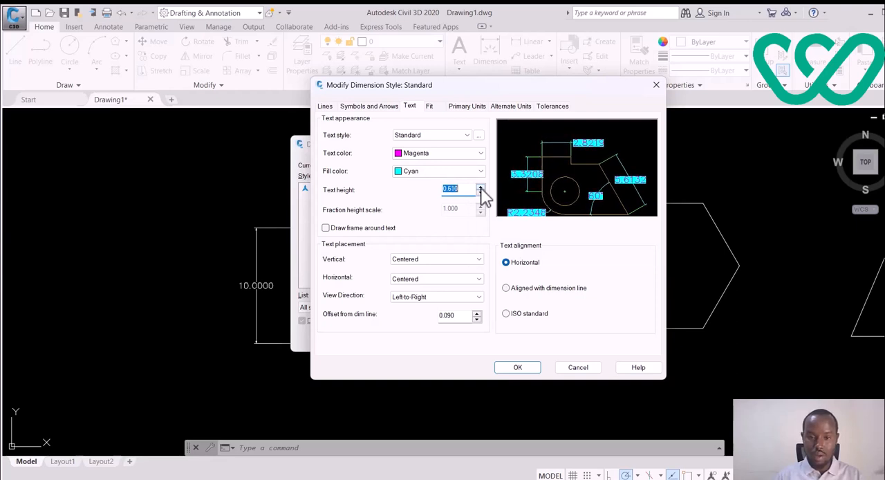
click(480, 186)
click(480, 187)
click(481, 188)
click(481, 188)
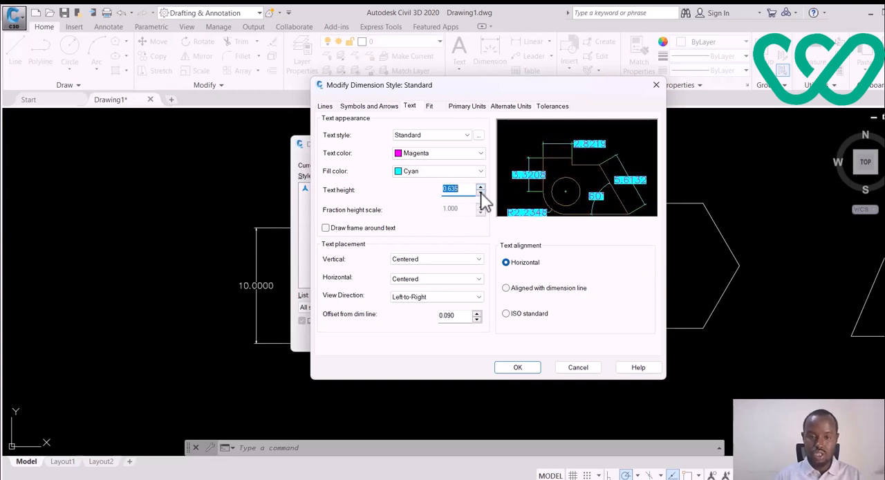
Step: Lower the dimension text height to 0.5
click(481, 193)
click(481, 193)
click(481, 193)
click(481, 193)
click(480, 193)
click(481, 193)
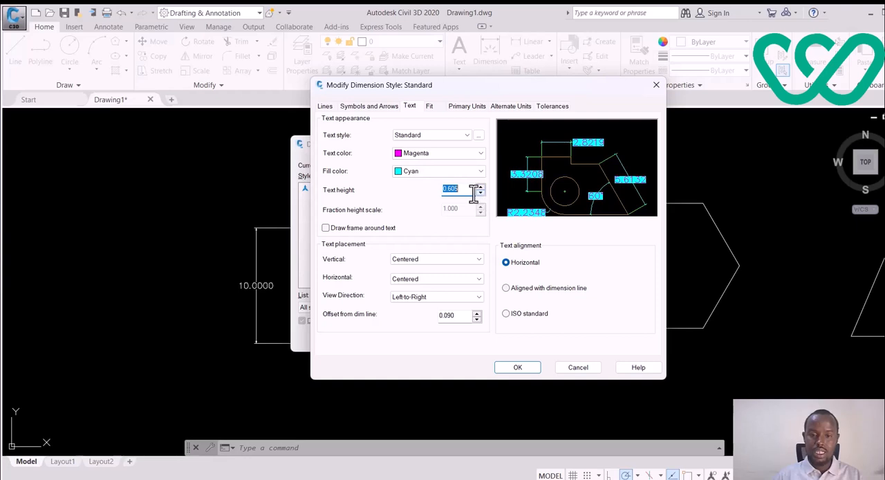
text(0.5)
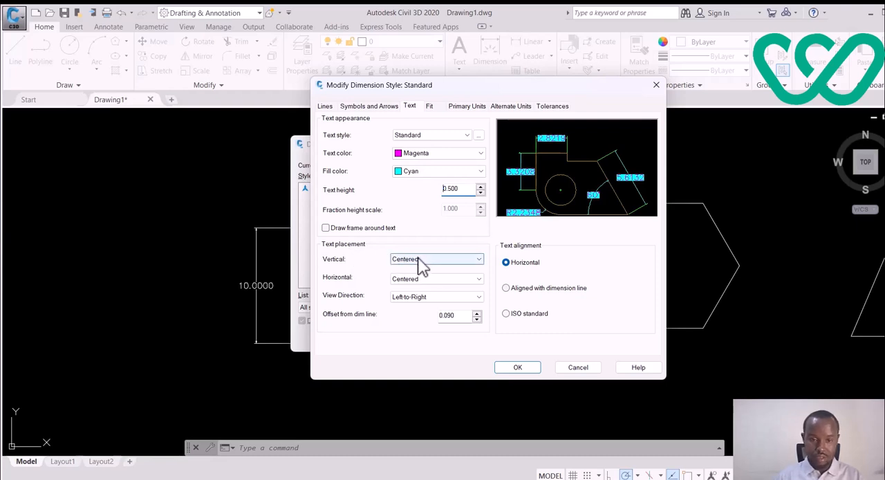
Step: Try the Above and Outside vertical placements for the dimension text and return the placement to Centered
click(448, 268)
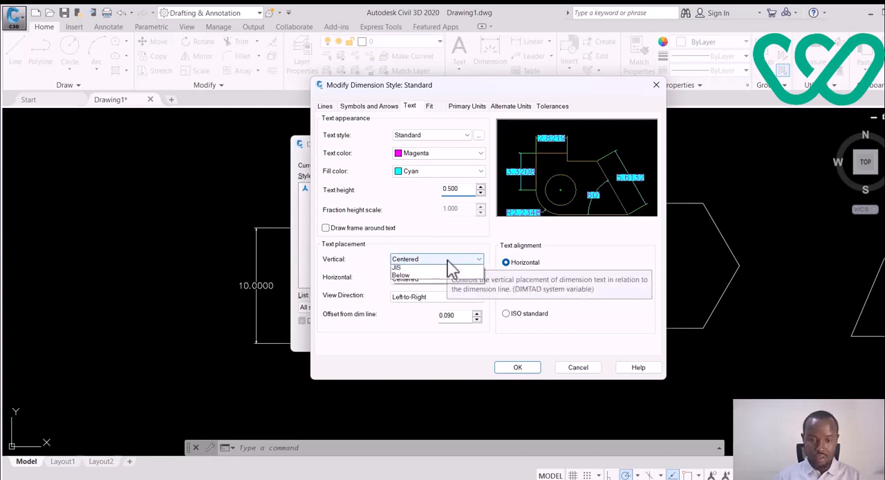
click(436, 276)
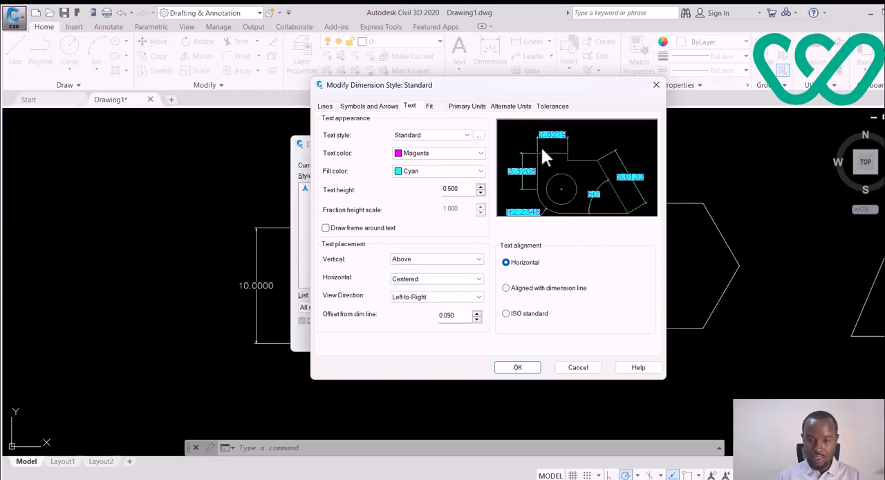
click(452, 264)
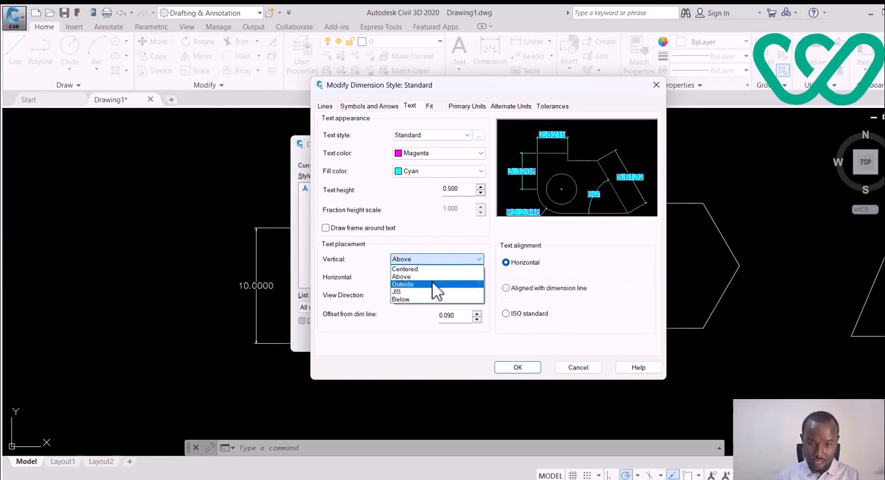
click(434, 284)
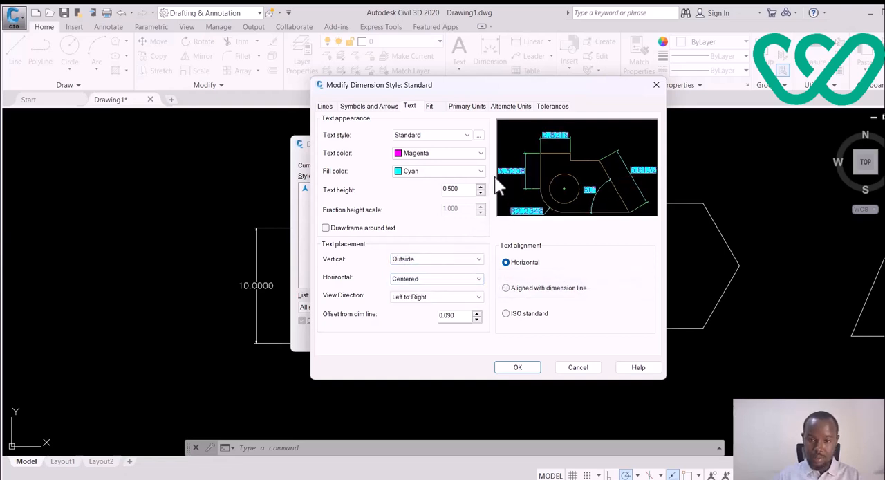
click(453, 264)
click(439, 269)
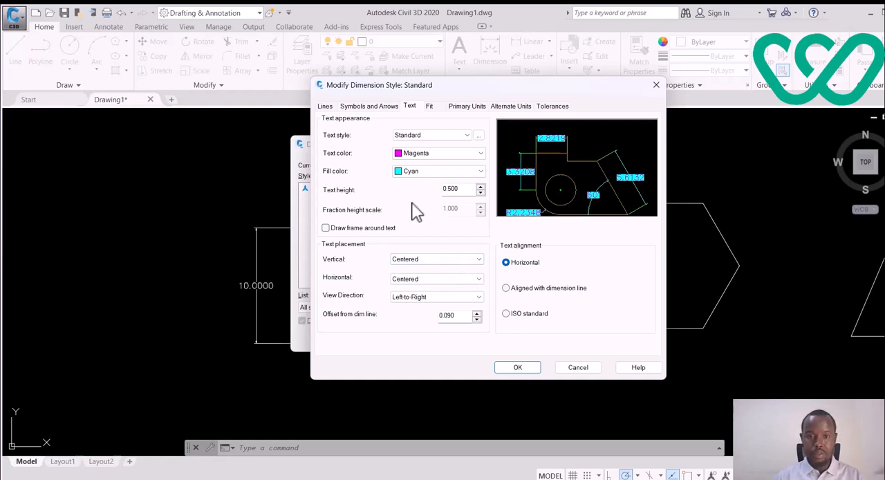
Step: Set the dimension text color to ByLayer and the text fill color to None
click(460, 155)
click(433, 165)
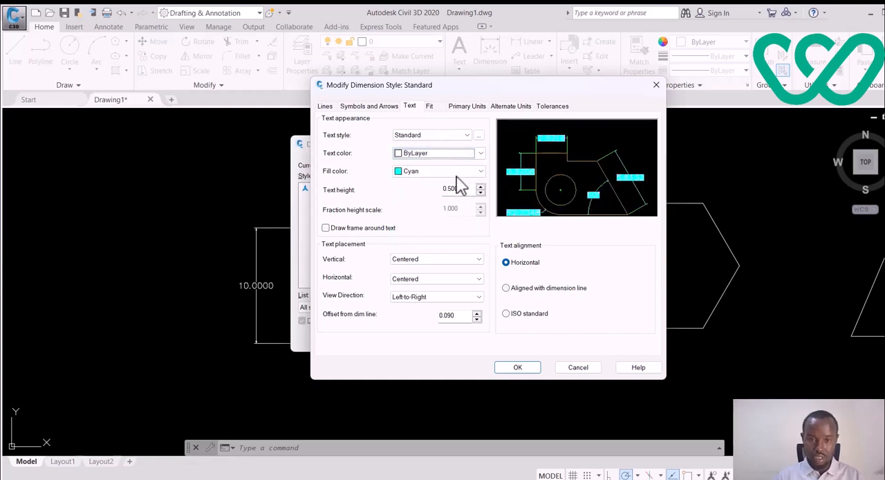
click(460, 173)
click(419, 183)
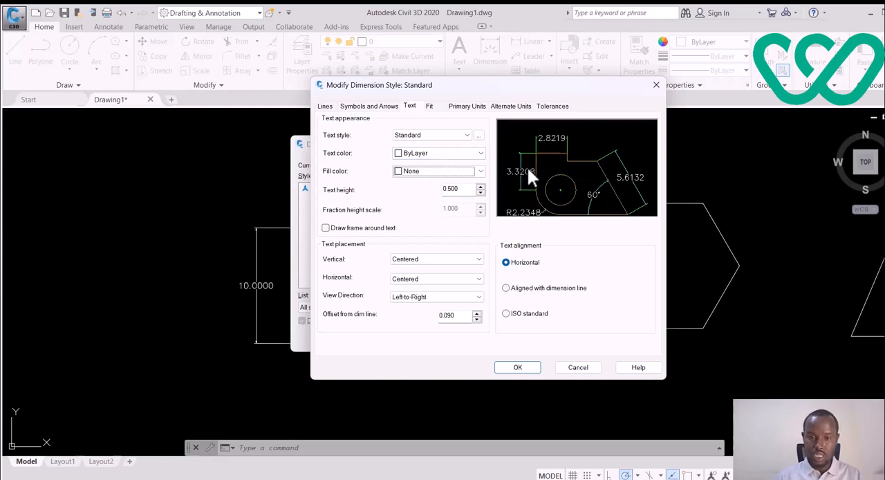
Step: Try the Engineering and Scientific unit formats for the linear dimensions and return the format to Decimal
click(432, 106)
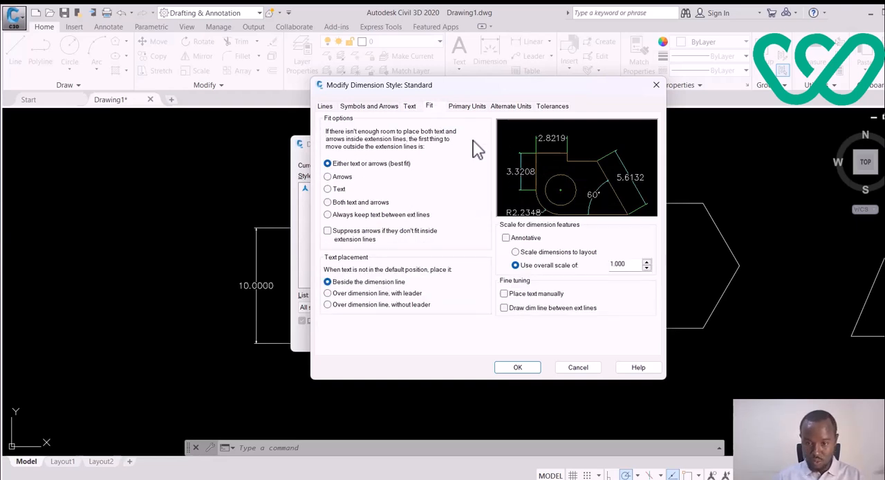
click(468, 107)
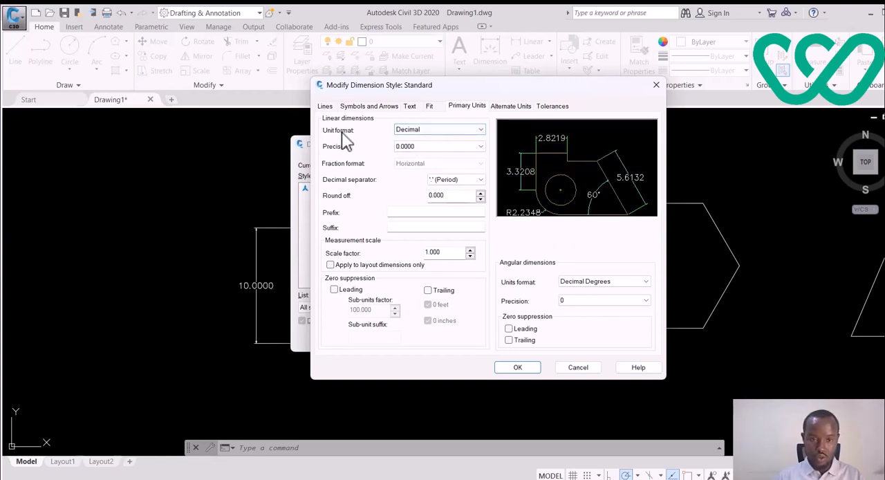
click(457, 131)
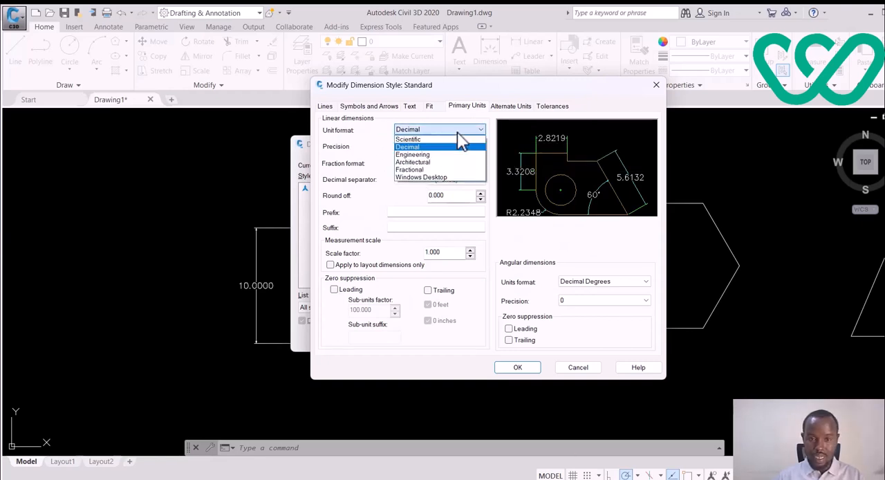
click(417, 155)
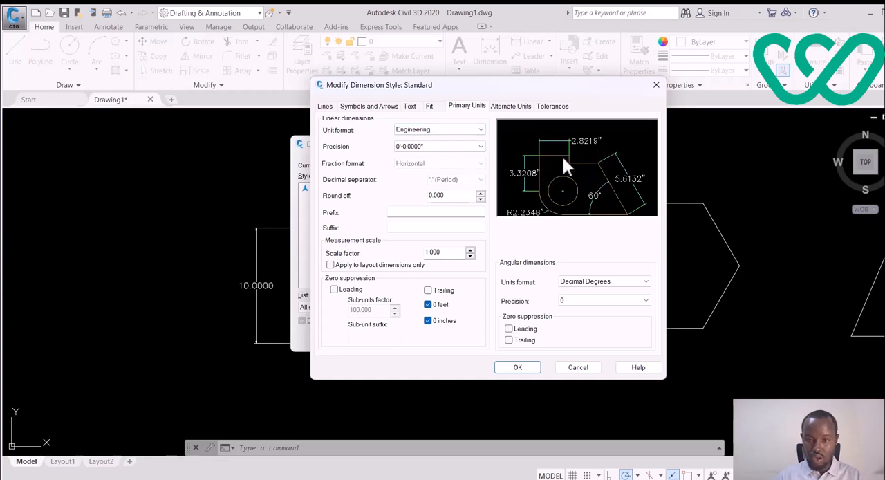
click(453, 130)
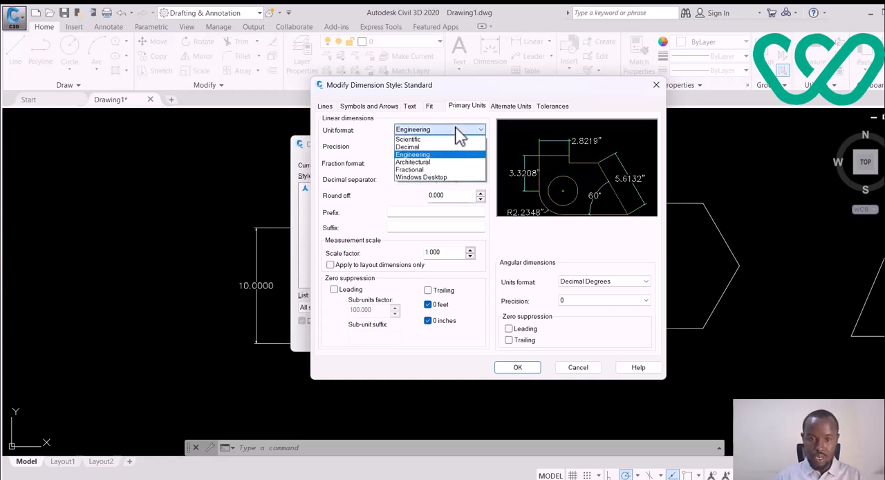
click(438, 139)
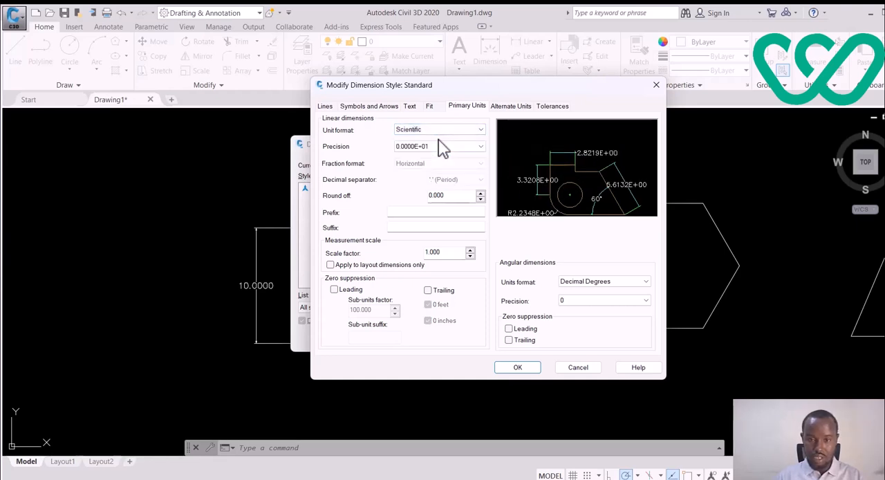
click(462, 130)
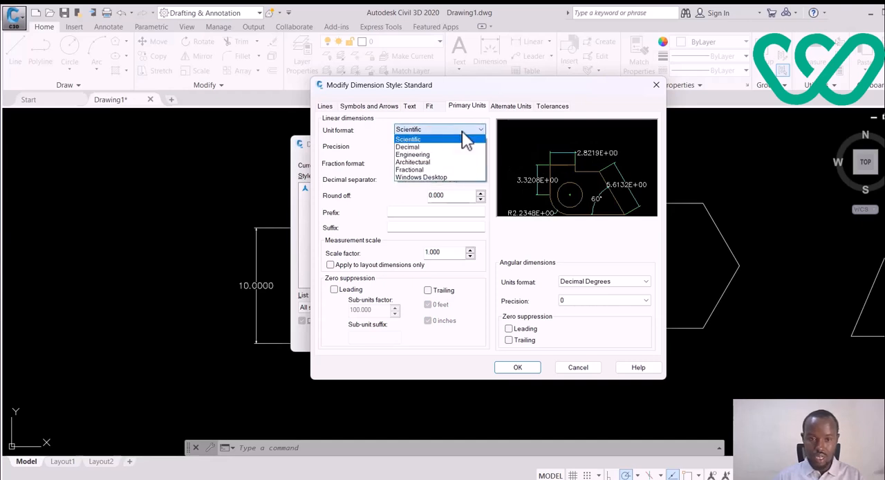
click(432, 147)
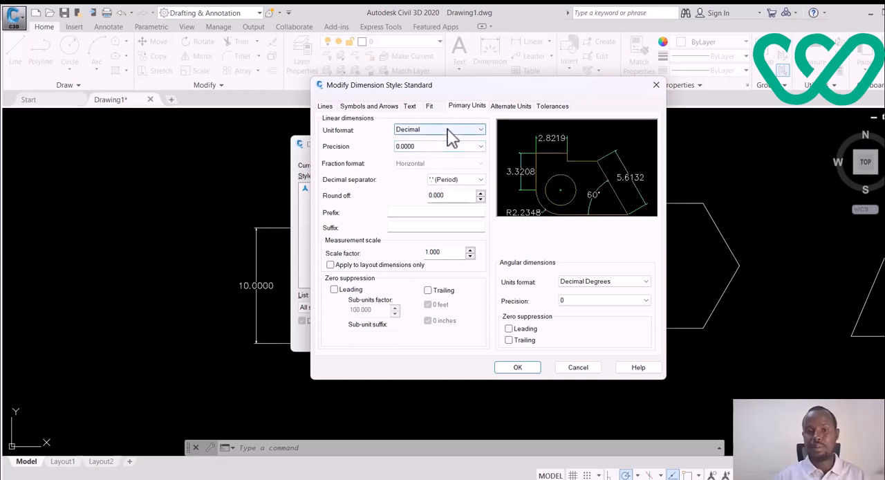
click(451, 135)
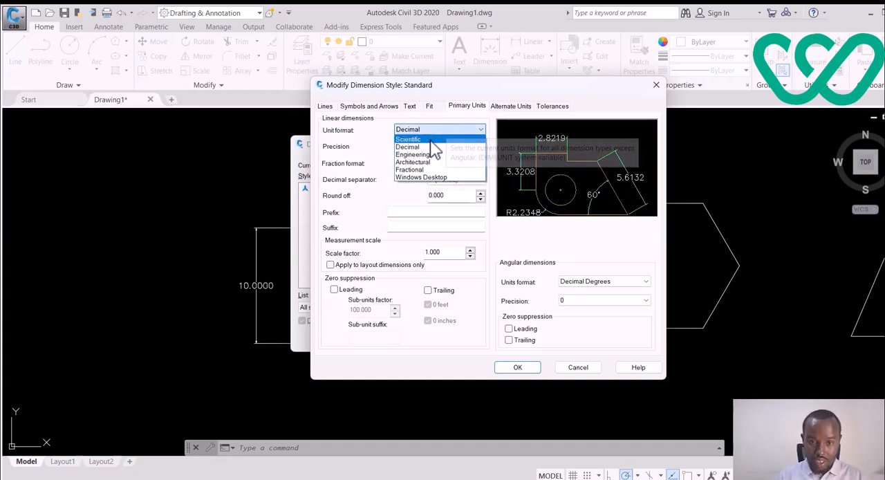
click(431, 139)
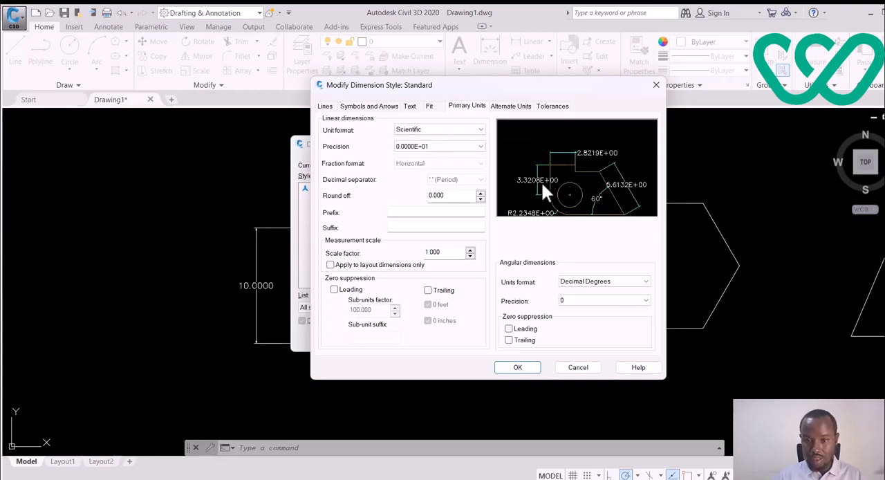
click(459, 132)
click(436, 146)
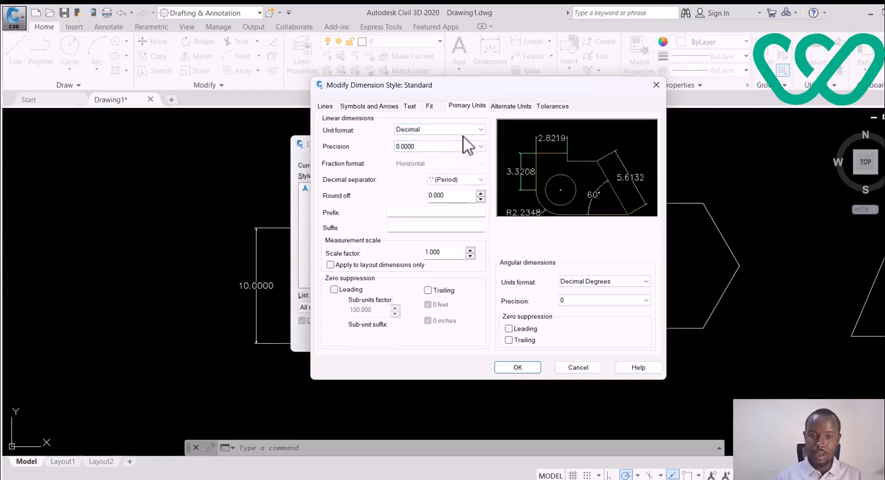
Step: Try linear dimension precisions of 0 and 0.0, and set the precision to 0.00
click(447, 146)
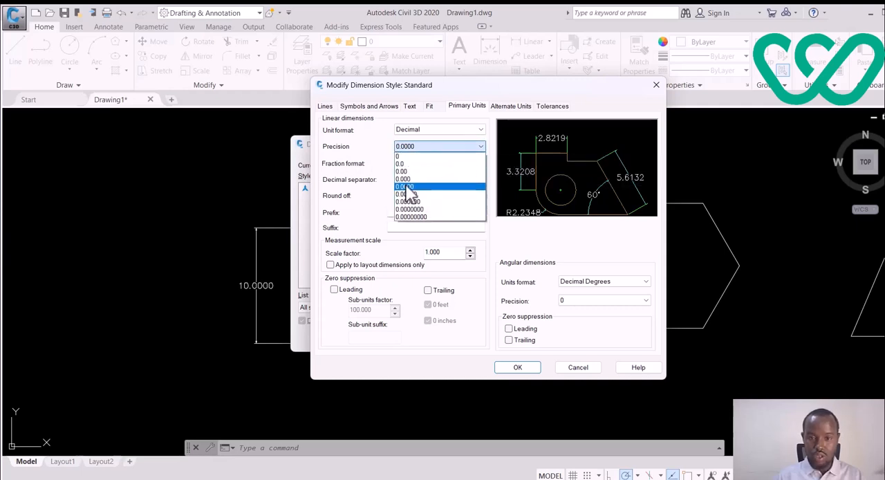
click(404, 157)
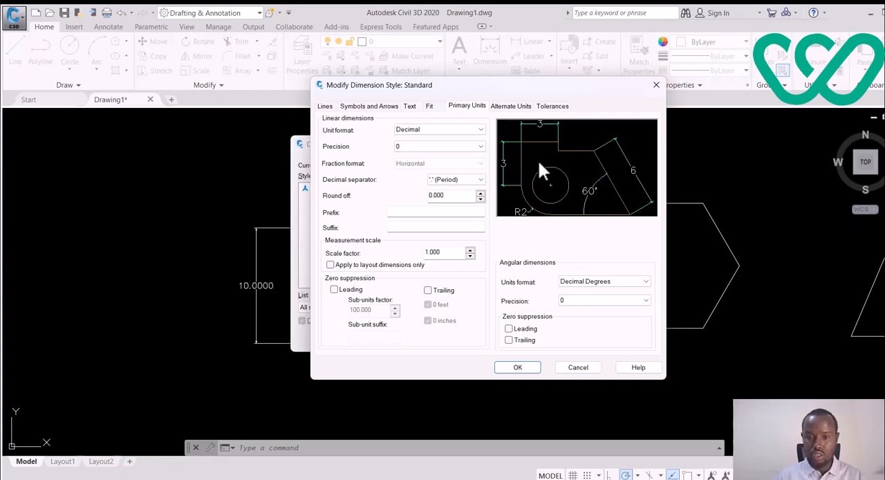
click(468, 151)
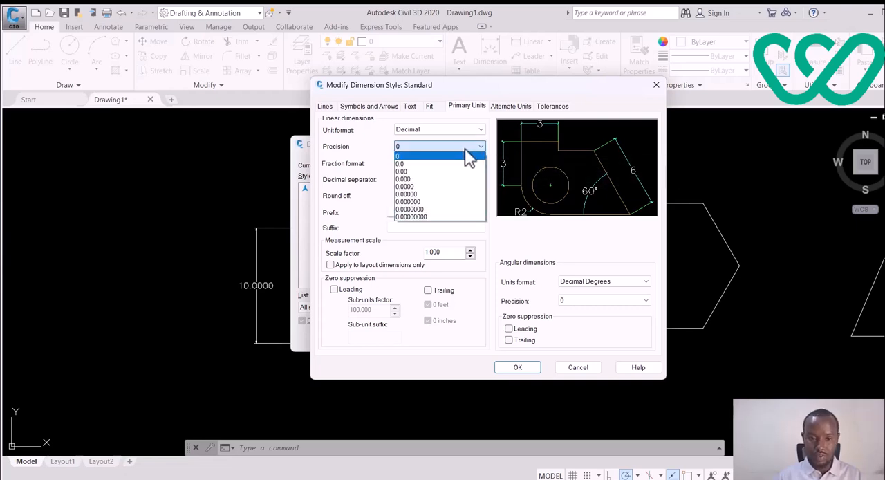
click(429, 164)
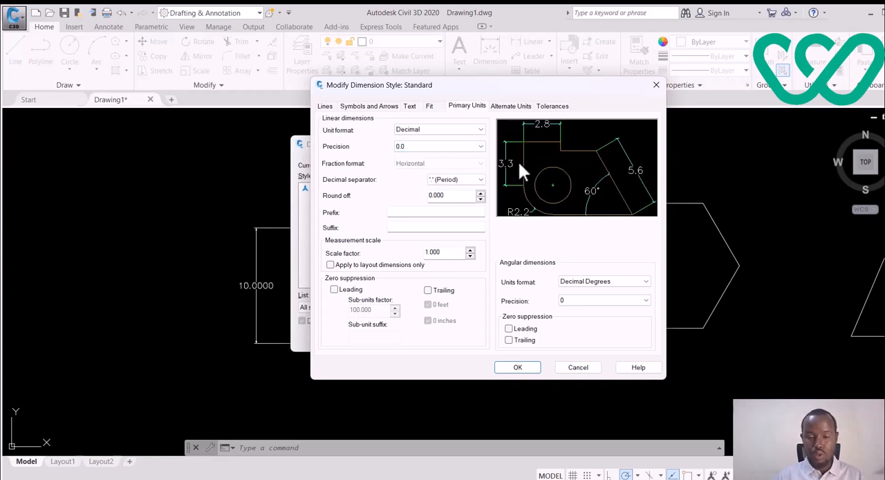
click(459, 148)
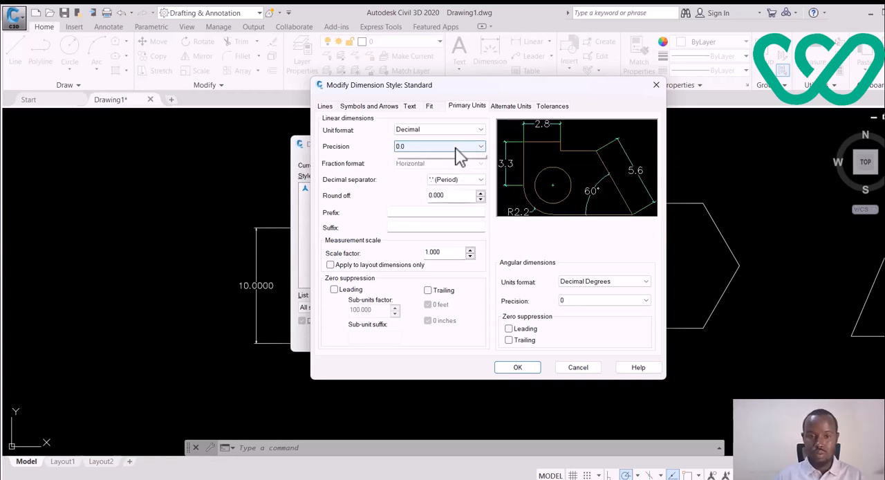
click(407, 172)
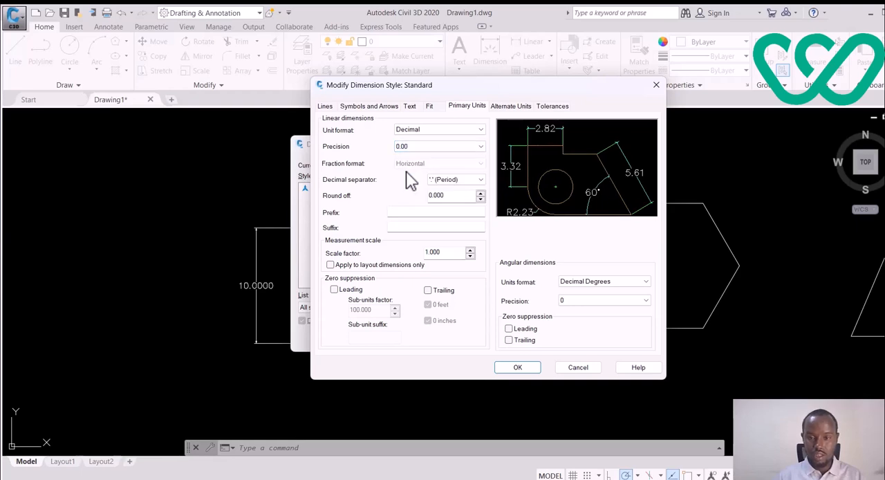
Step: Set the linear dimension precision to 0.000 and the angular dimension units format to Decimal Degrees
click(455, 147)
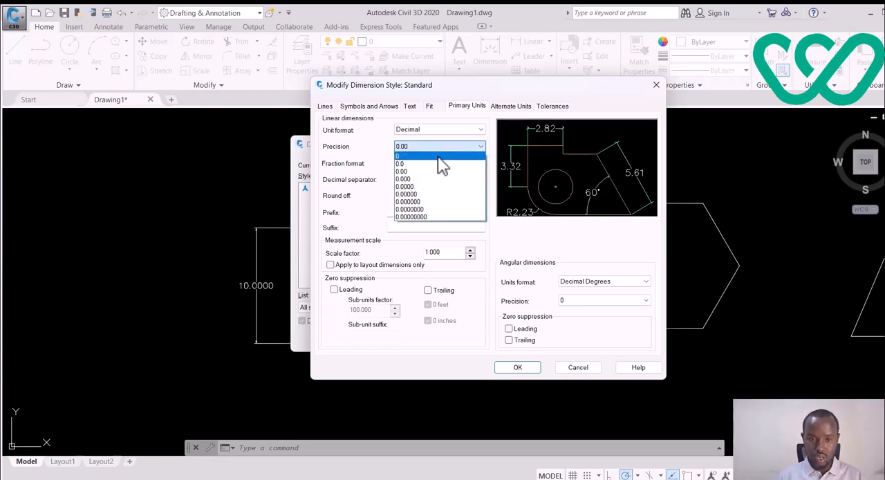
click(416, 178)
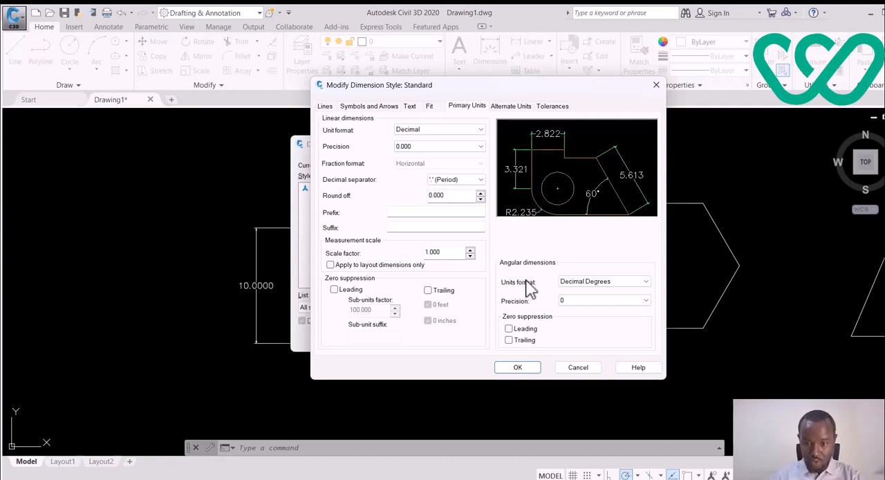
click(615, 281)
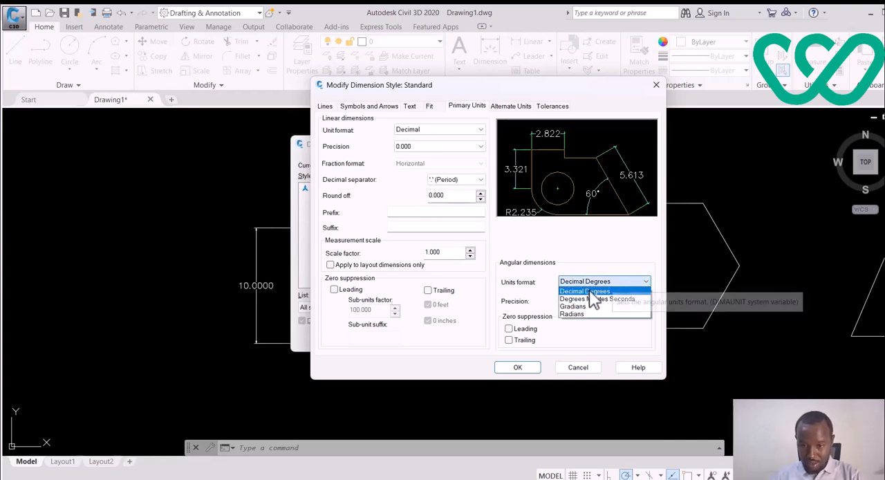
click(601, 291)
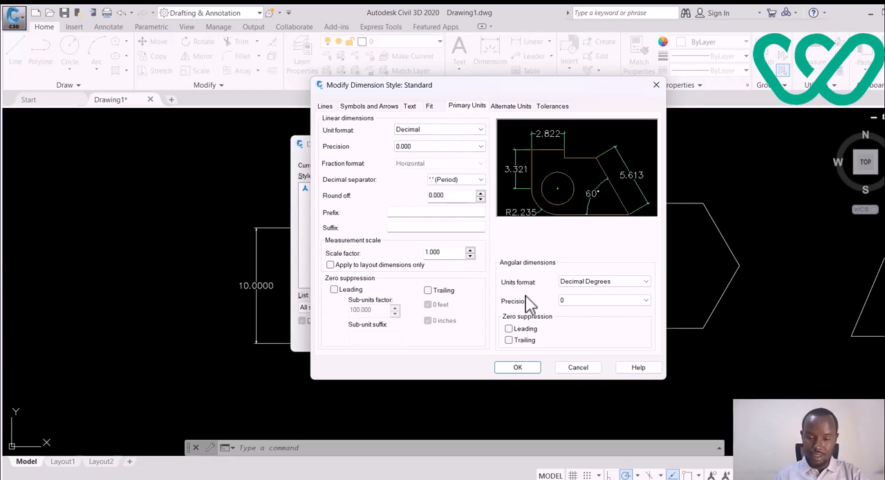
Step: Review the Standard dimension style's fit, arrowhead, line, text and primary unit settings against the dimension preview
click(430, 107)
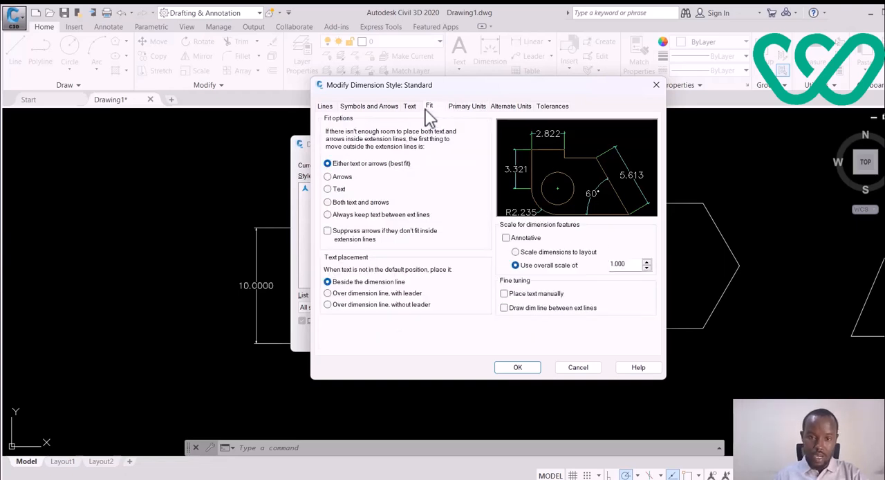
click(412, 111)
click(386, 112)
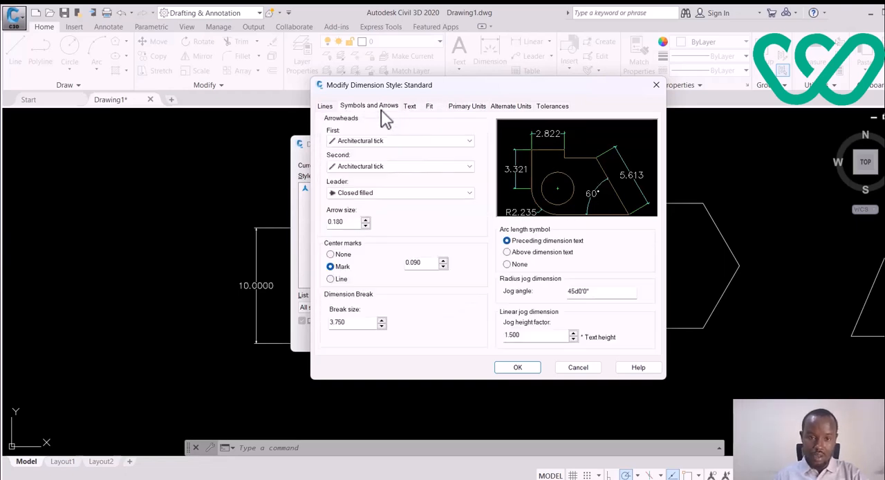
click(329, 108)
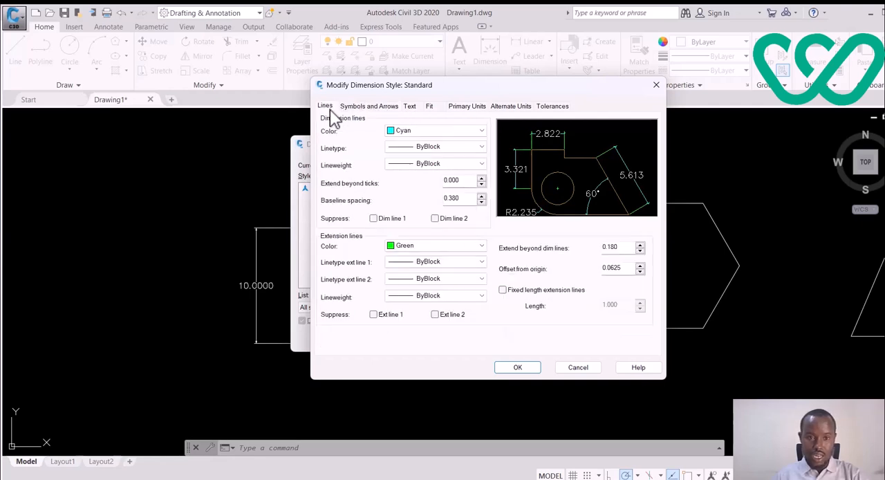
click(366, 107)
click(410, 109)
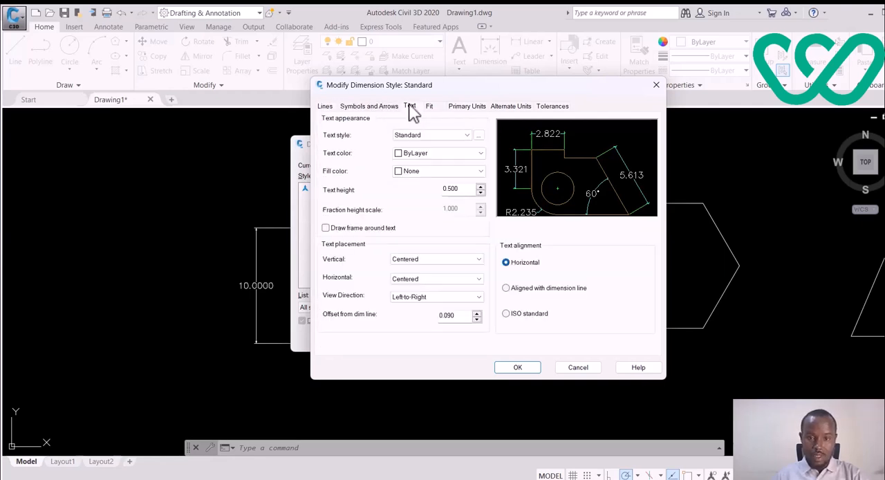
click(429, 108)
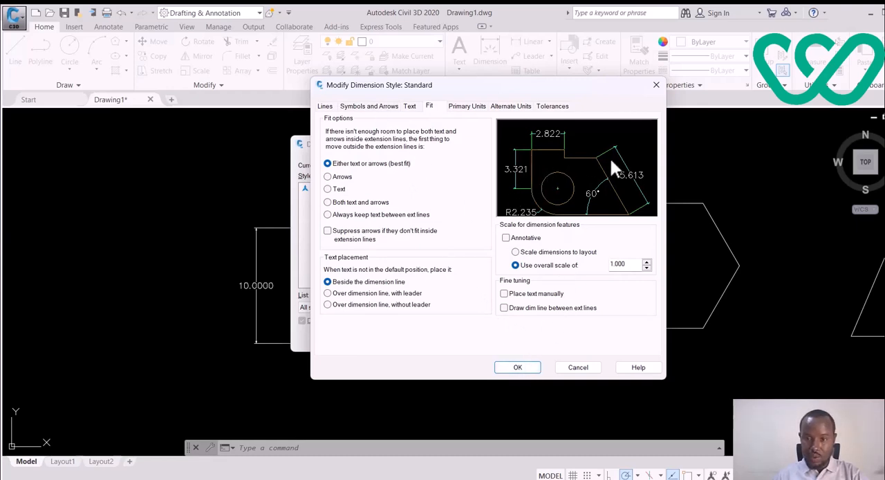
click(368, 106)
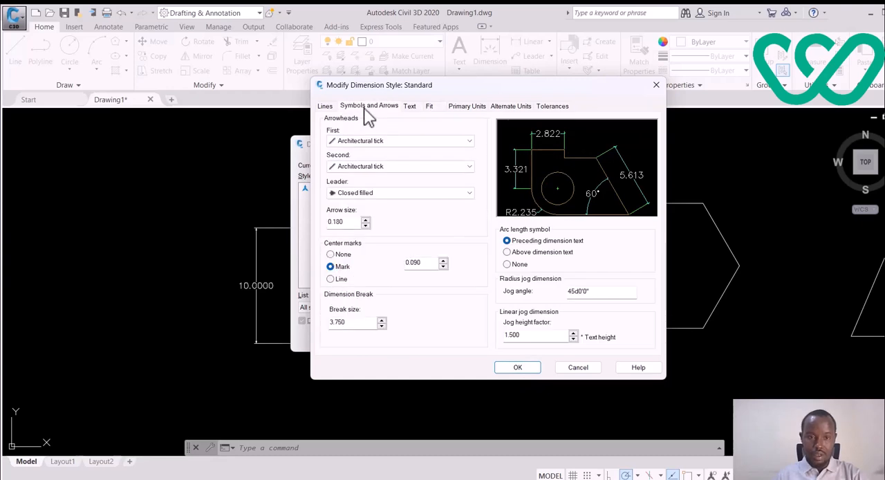
click(324, 109)
click(369, 109)
click(411, 109)
click(474, 110)
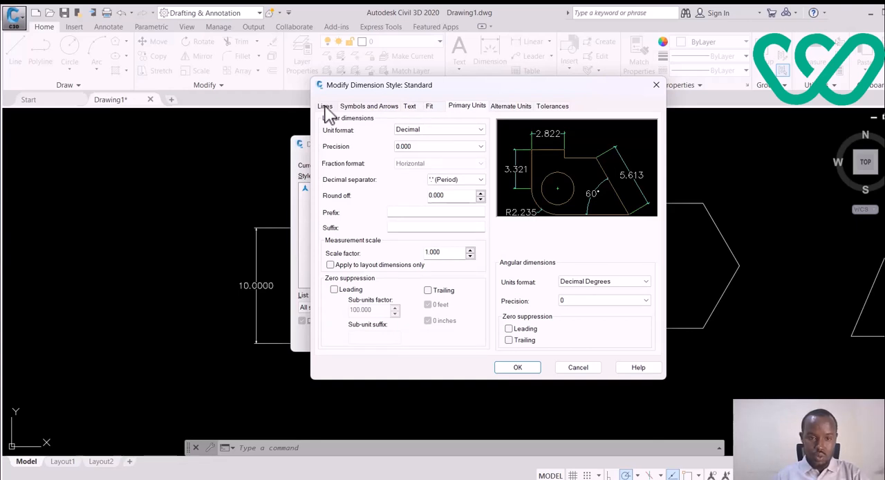
Step: Recheck the line, arrowhead, text, fit and primary unit settings and accept the modifications to the Standard dimension style
click(325, 109)
click(366, 107)
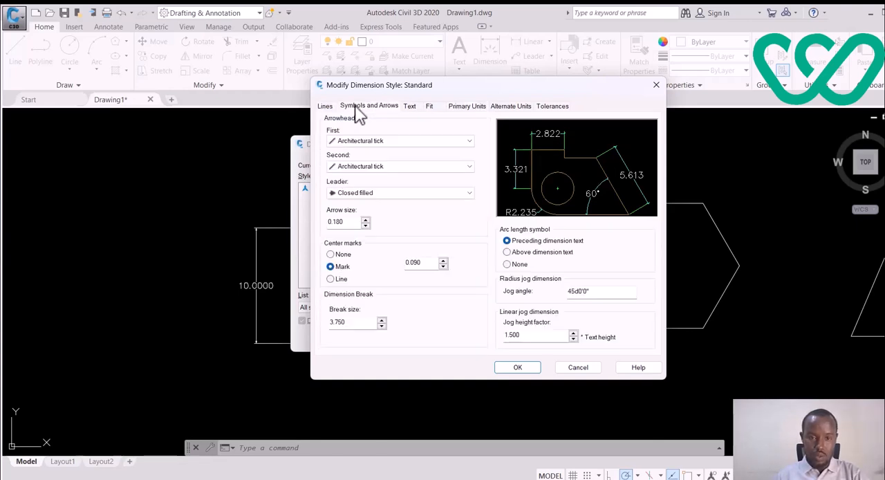
click(410, 108)
click(429, 107)
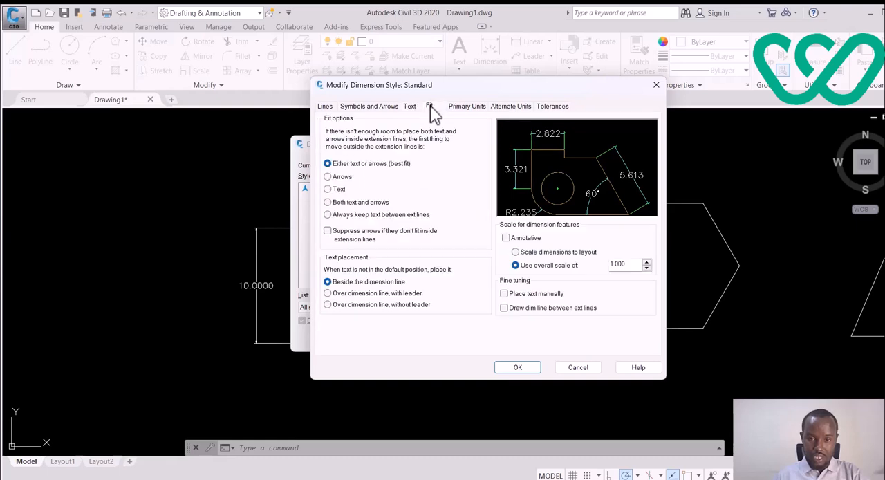
click(470, 109)
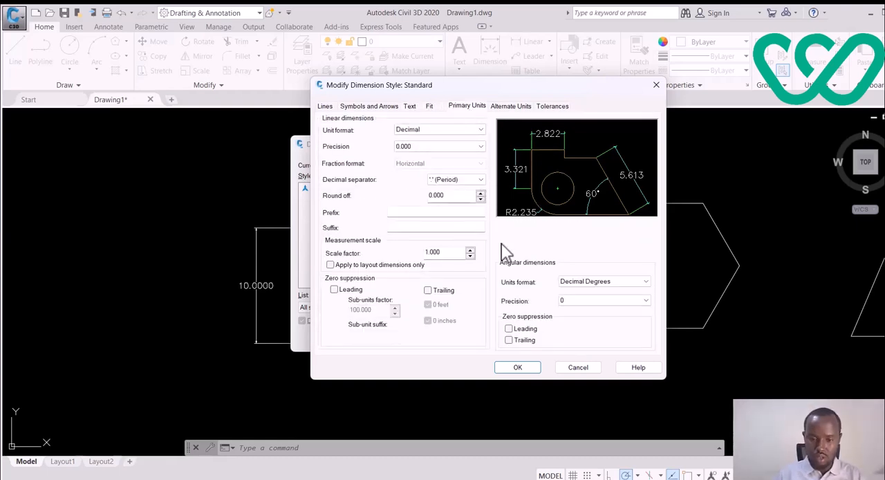
click(519, 367)
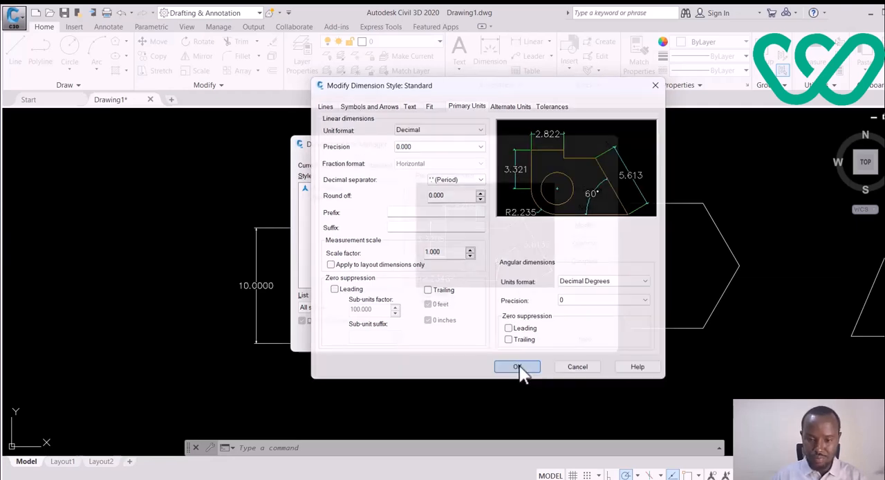